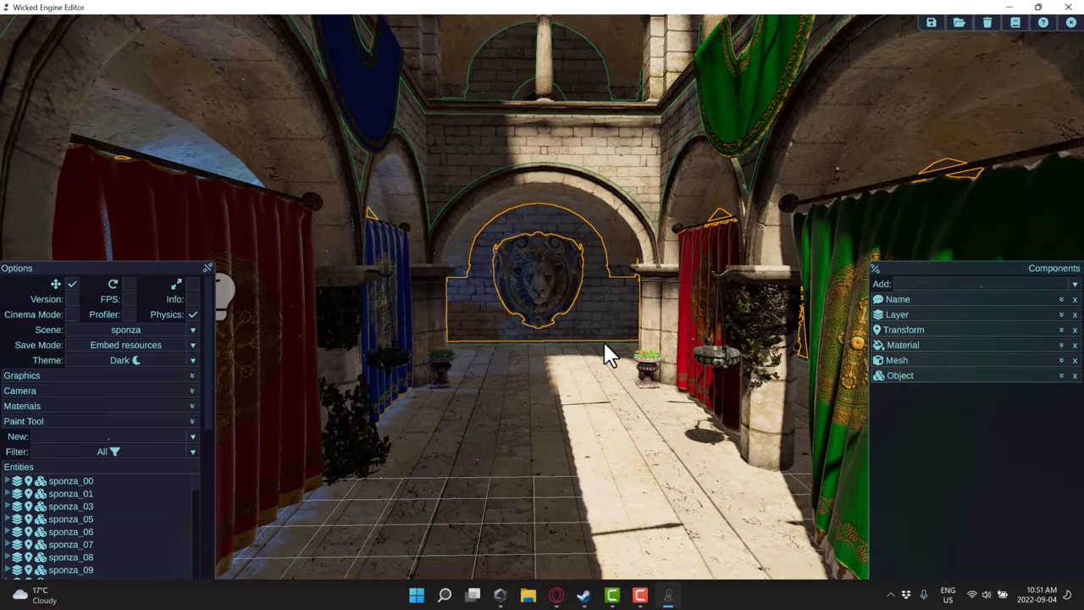
Select the lion shield and list its addable component types, such as Spring, Sound, Decal and Weather
click(542, 276)
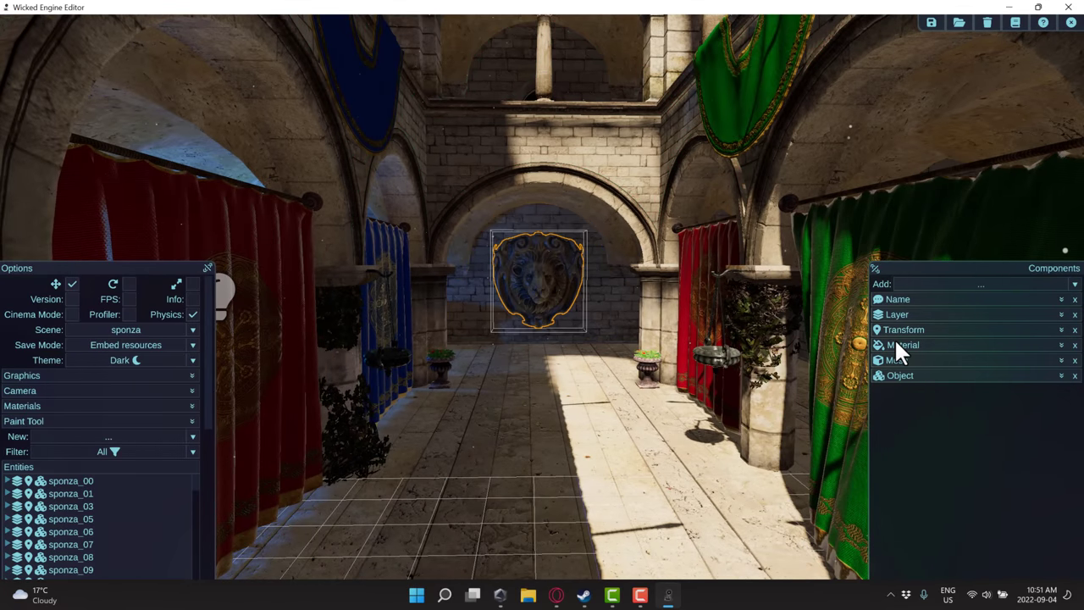
click(1074, 284)
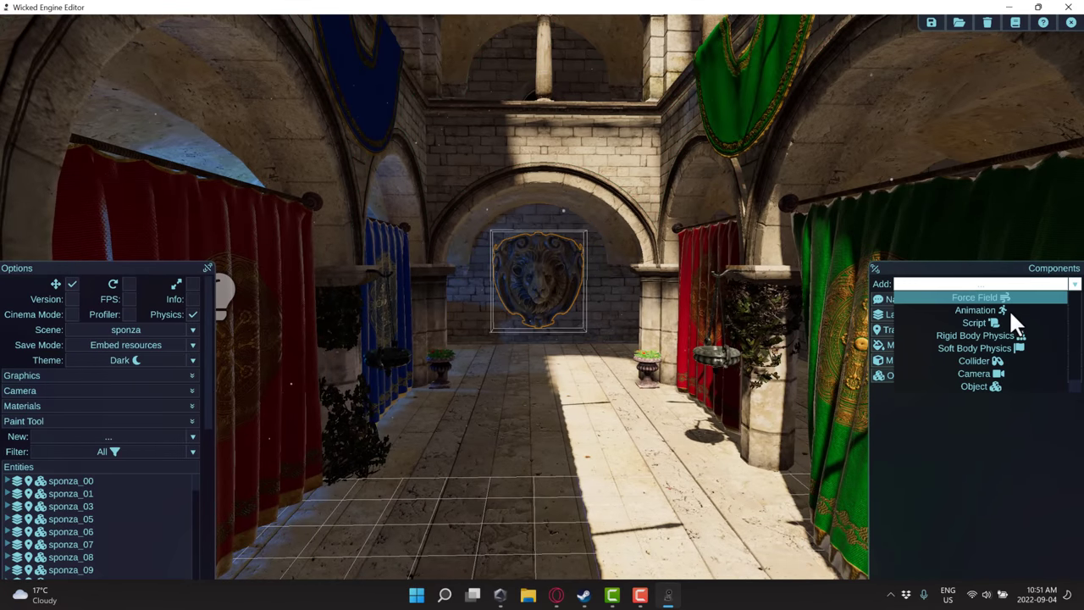
scroll(1005, 348, up, 6)
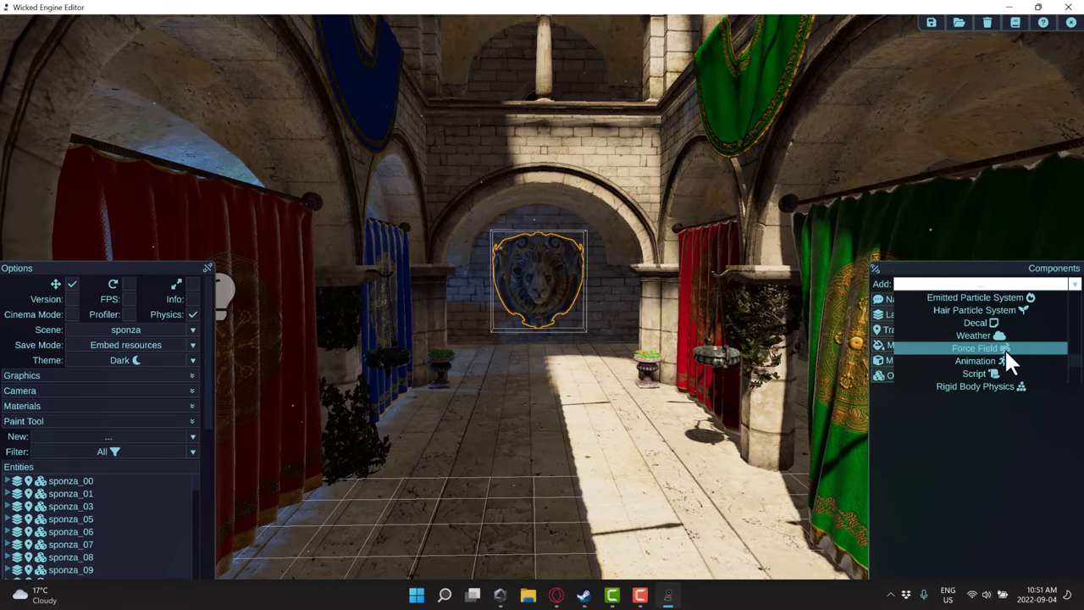
scroll(1005, 348, down, 5)
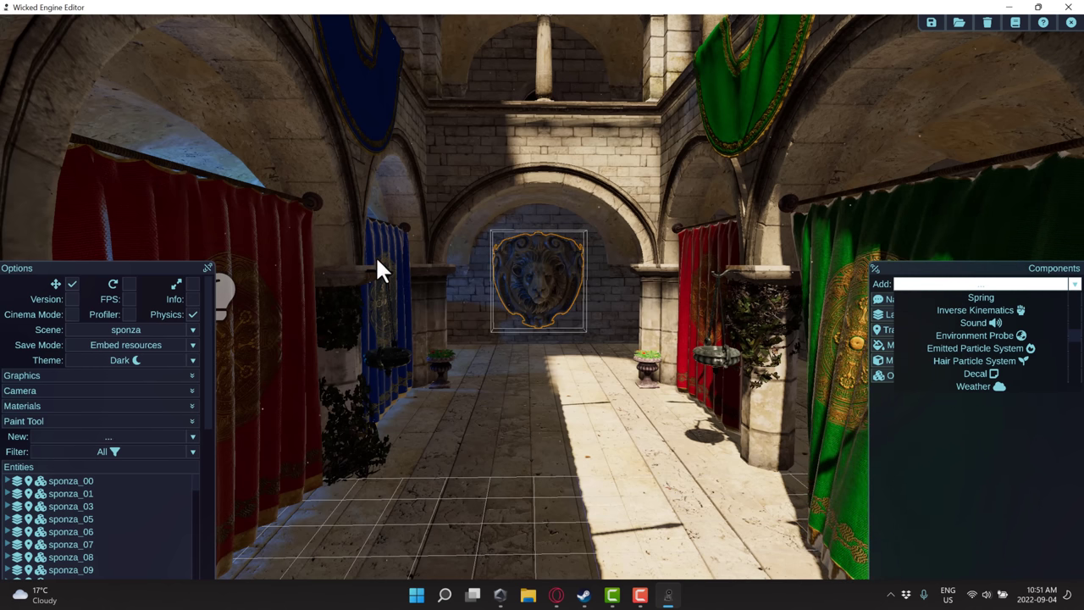
Bring Steam's Wicked Engine library page, marked Running, to the front
click(582, 596)
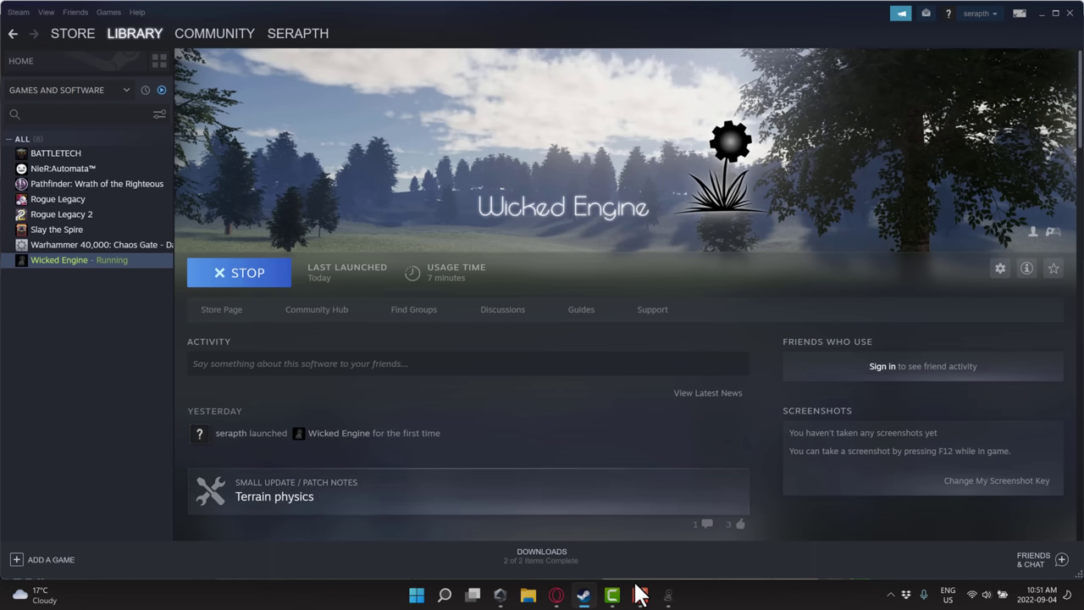
Return to the editor and fly the camera down the Sponza hall's central aisle toward the lion shield
click(668, 596)
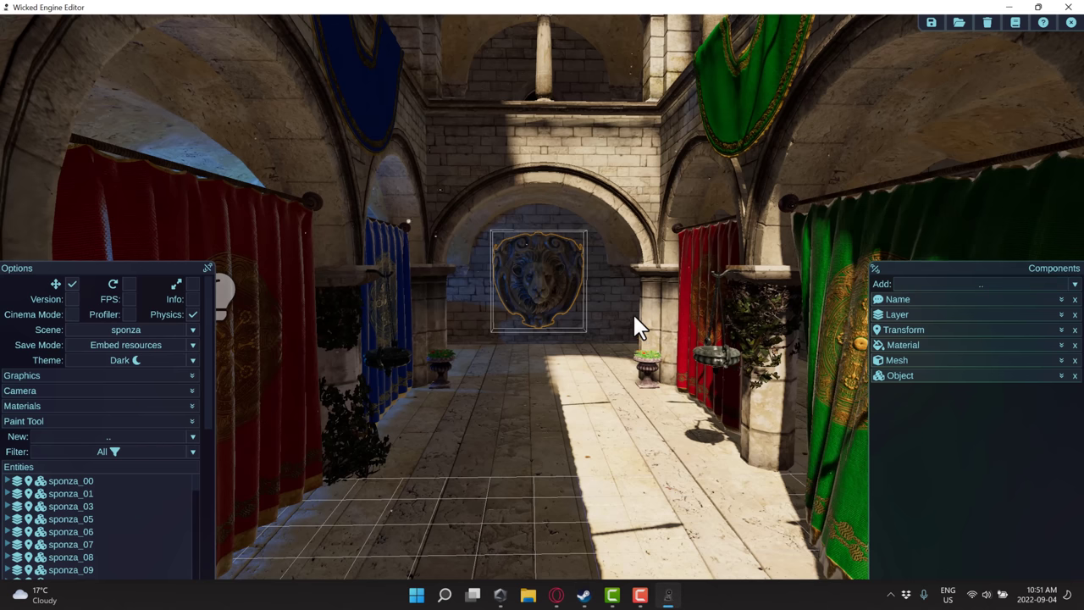
right_drag(623, 319, 598, 321)
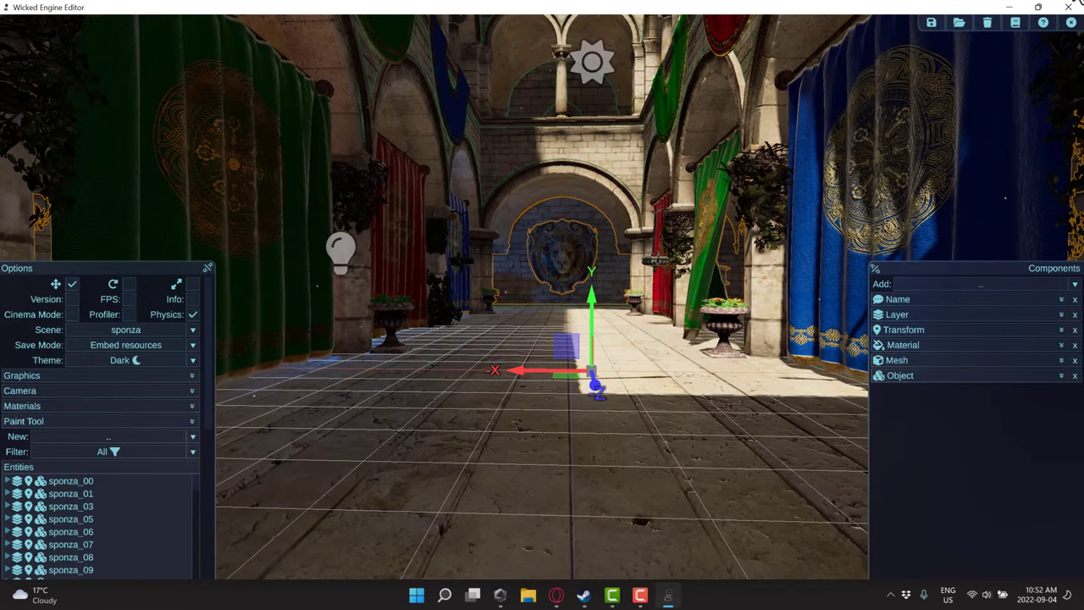
Clear the Sponza scene, leaving an empty Untitled scene
click(990, 22)
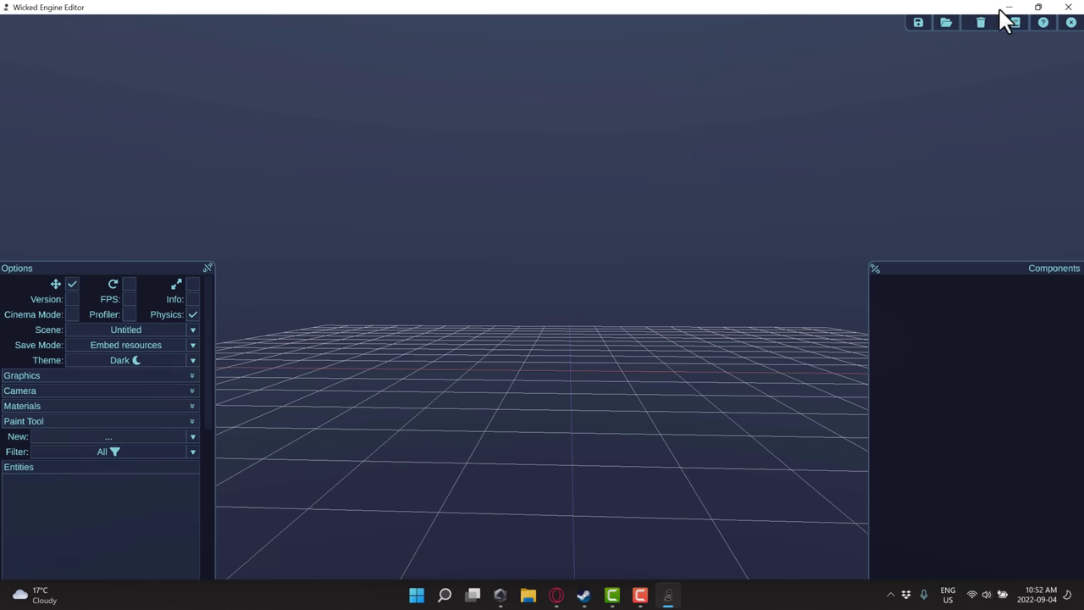
click(955, 20)
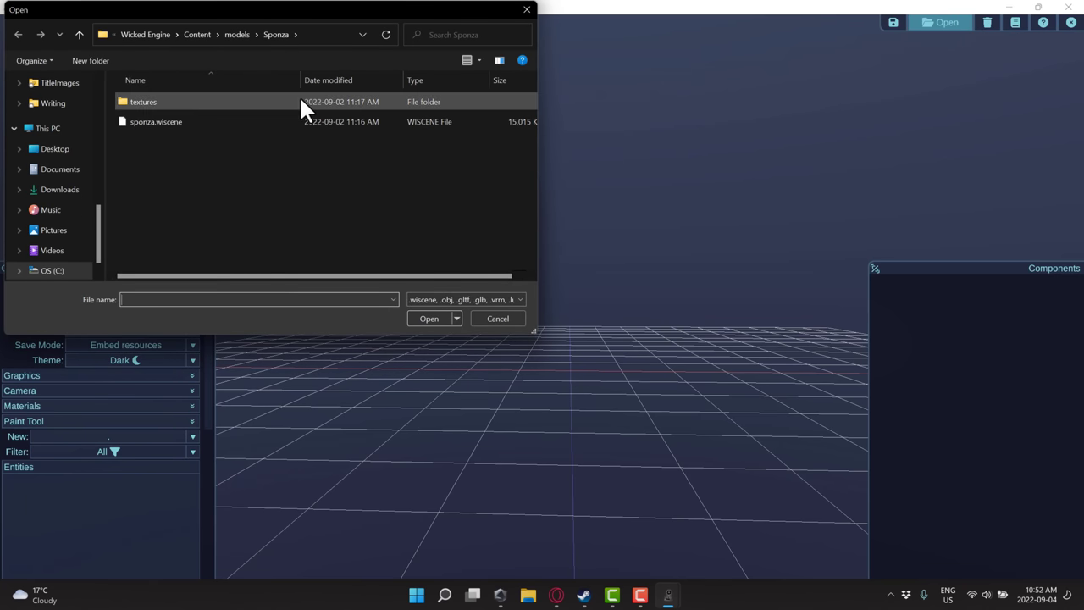
click(726, 96)
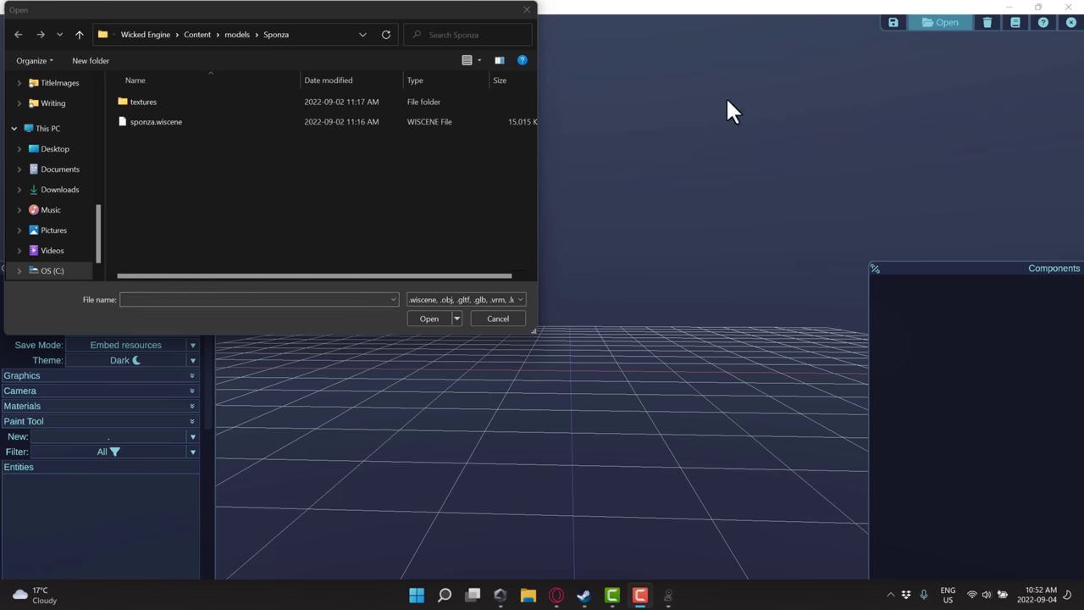
Browse to Content/models and load script_component_test.wiscene
click(239, 34)
click(240, 34)
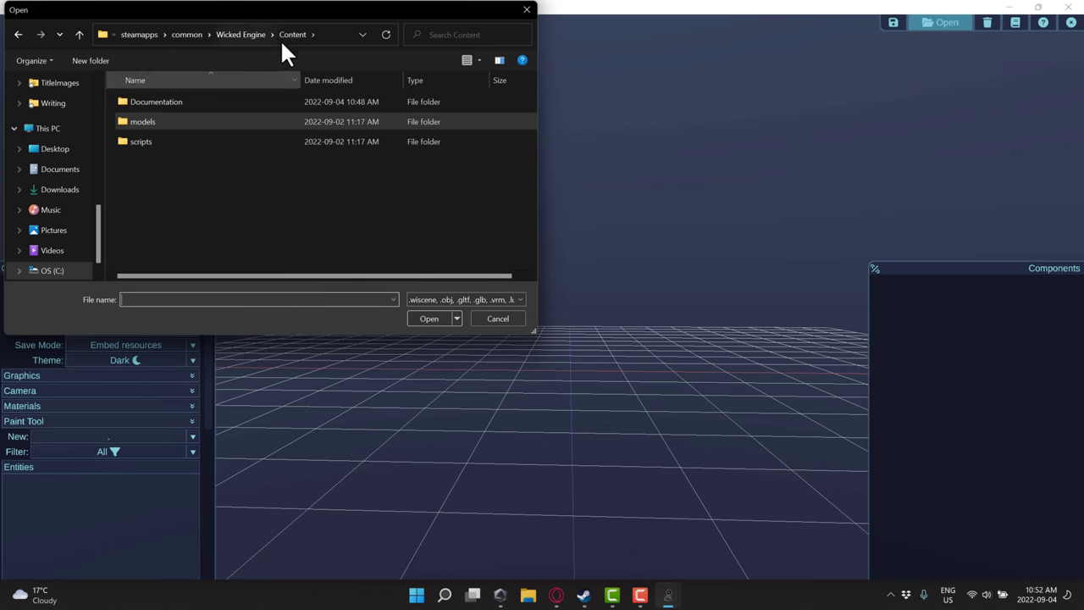
double_click(145, 124)
scroll(242, 170, down, 5)
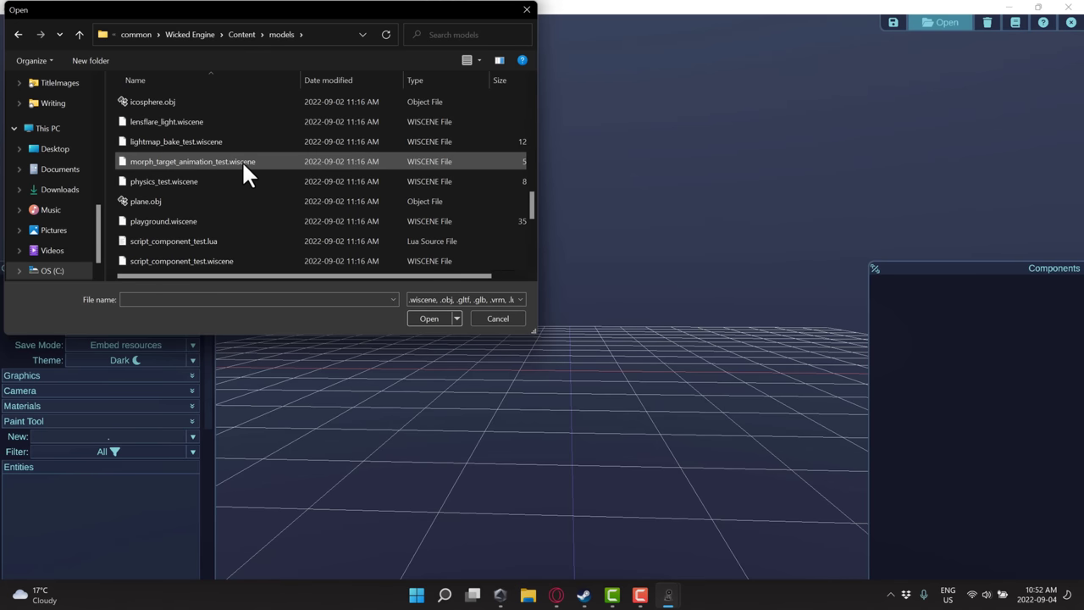
scroll(241, 161, down, 3)
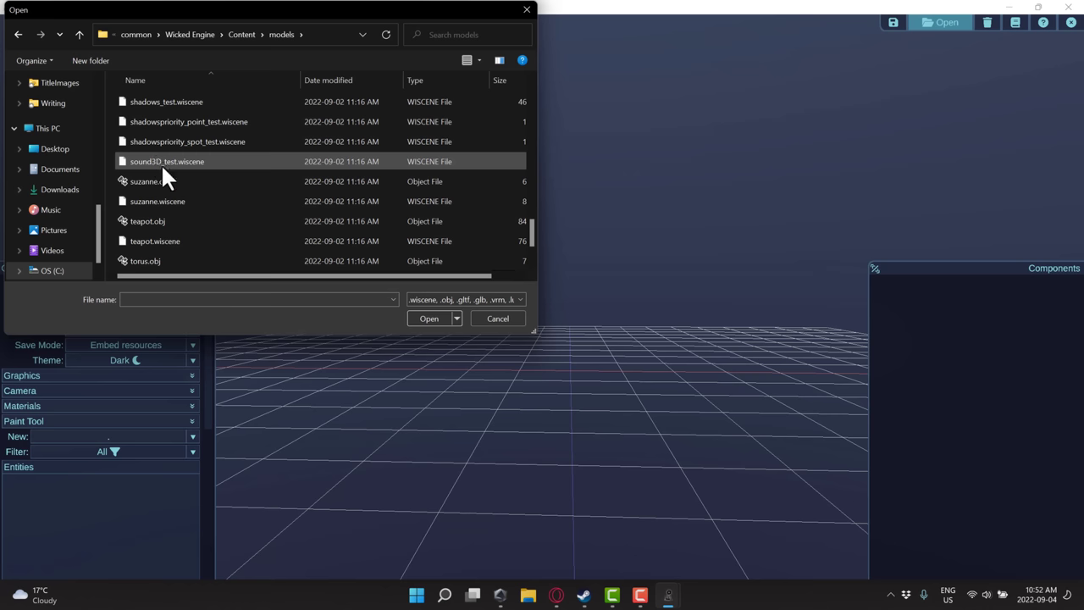
scroll(170, 157, up, 8)
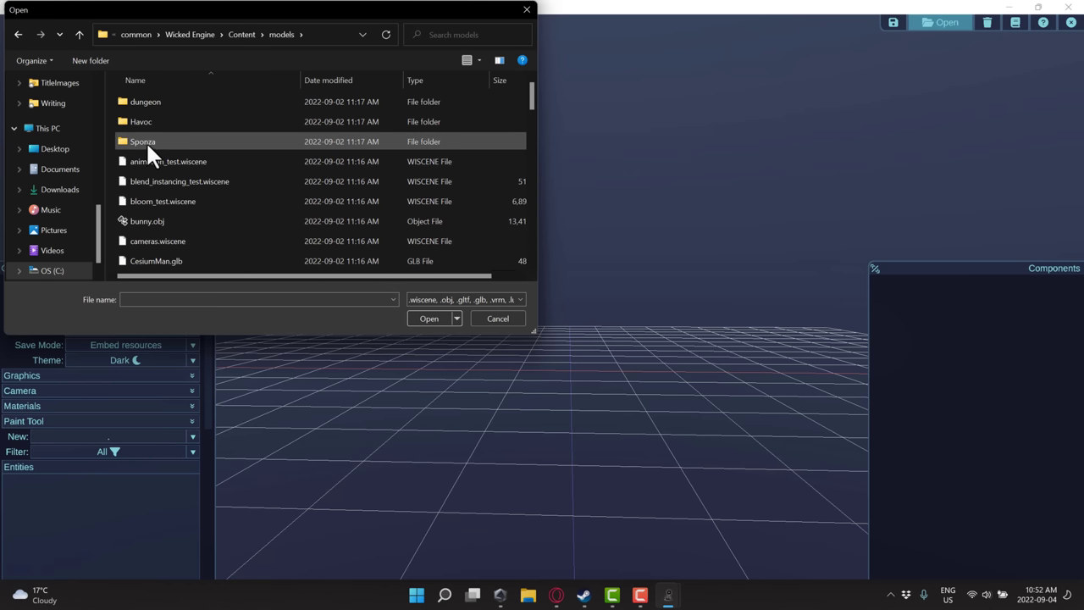
scroll(196, 196, down, 7)
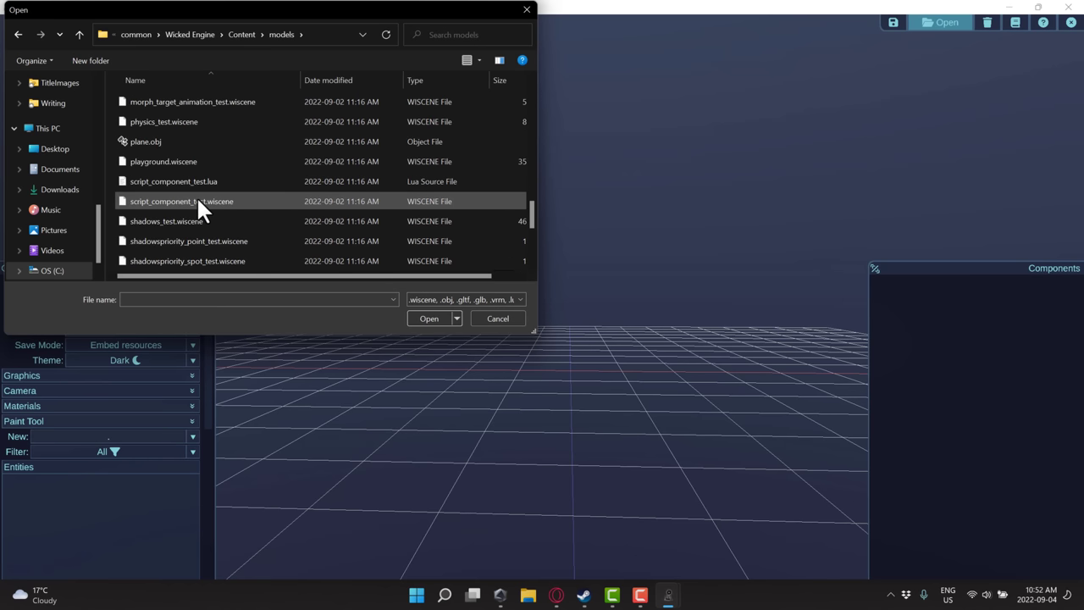
click(163, 209)
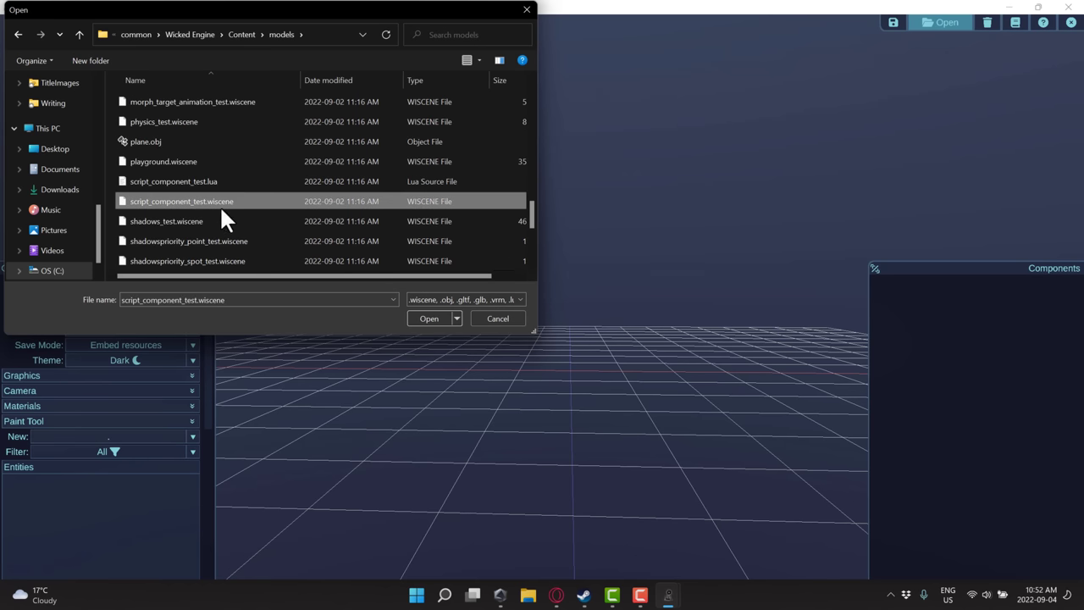
click(438, 319)
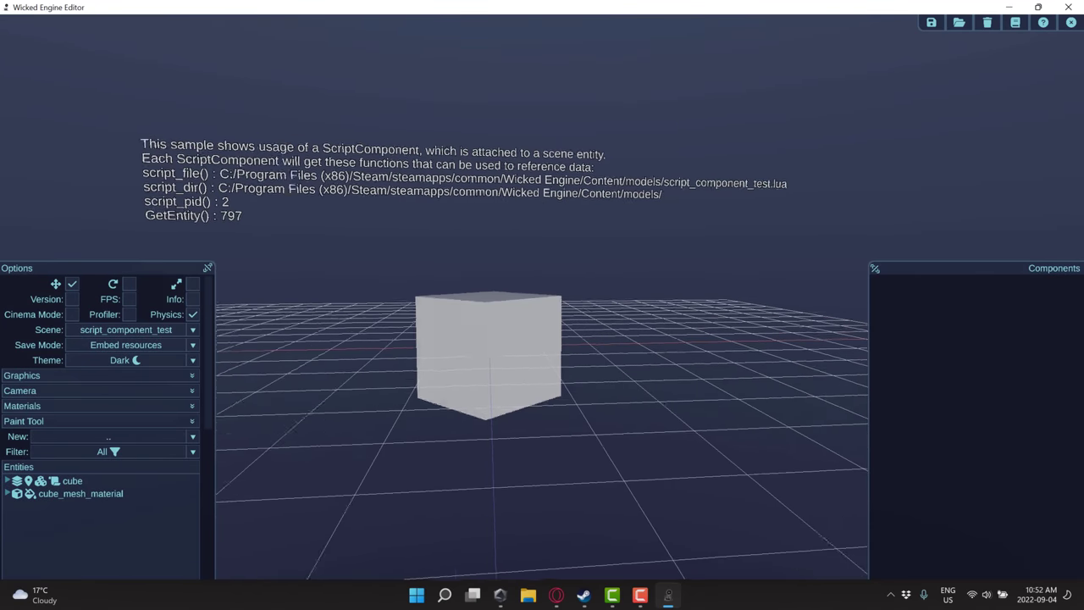
Select the cube, expand its Script component and detach the script file
right_drag(469, 307, 469, 308)
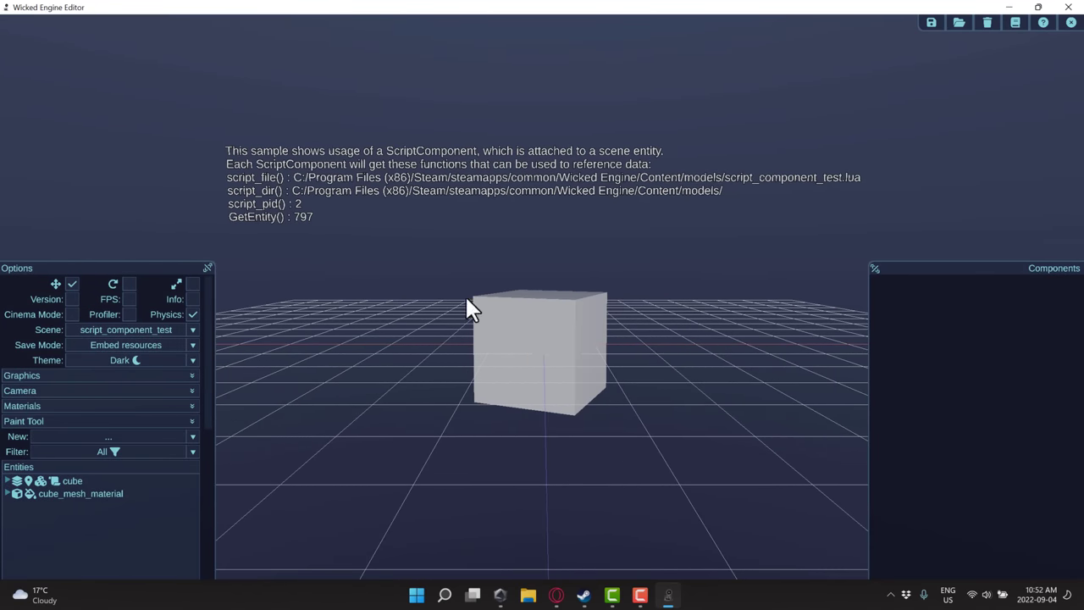
click(593, 339)
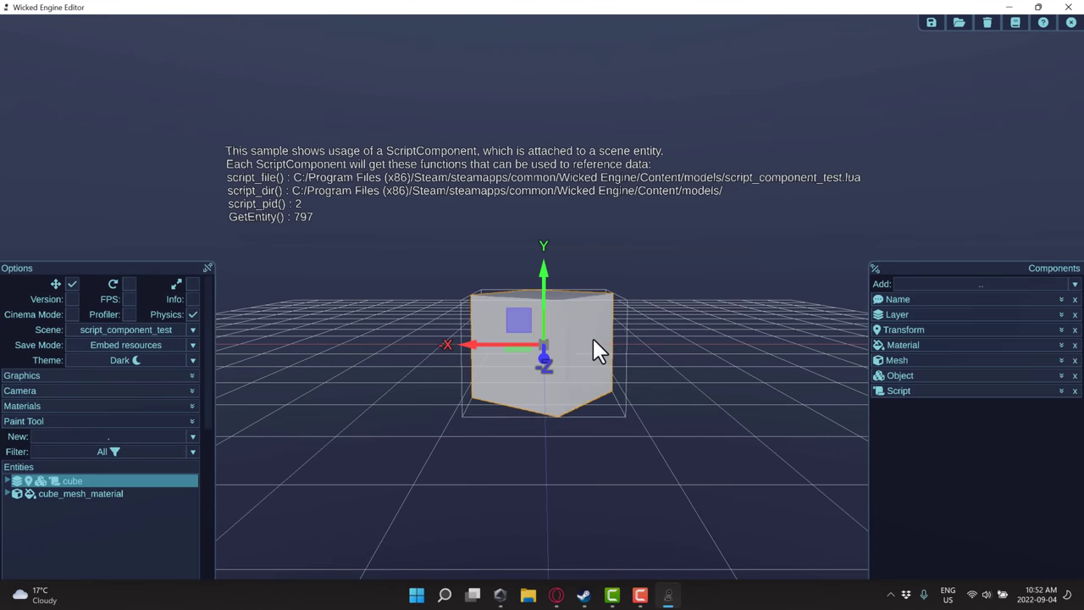
click(1062, 390)
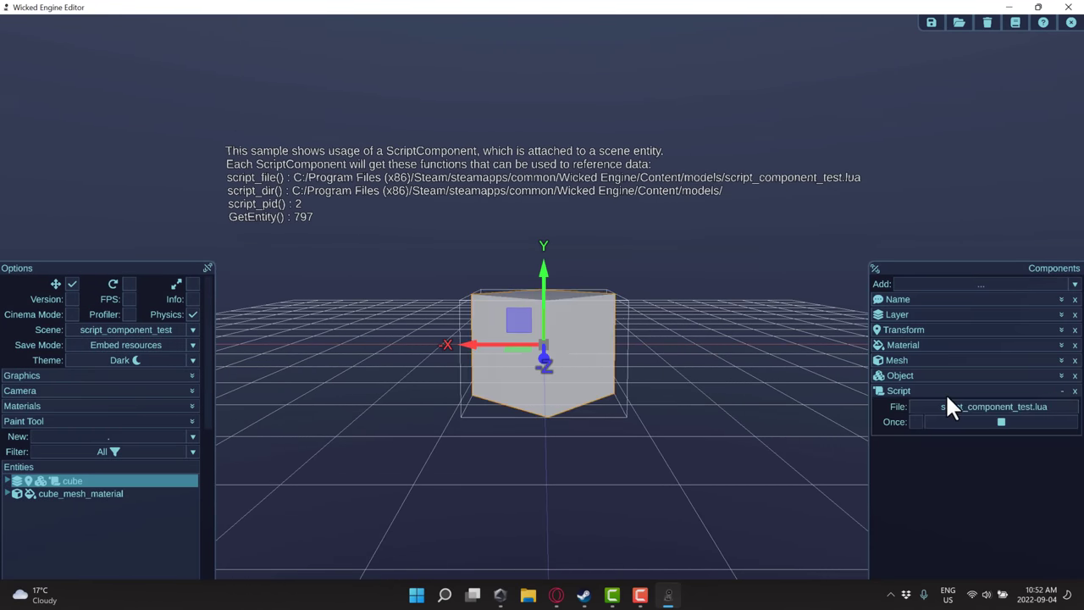
click(992, 405)
Browse to script_component_test.lua and bring up its file options
click(993, 407)
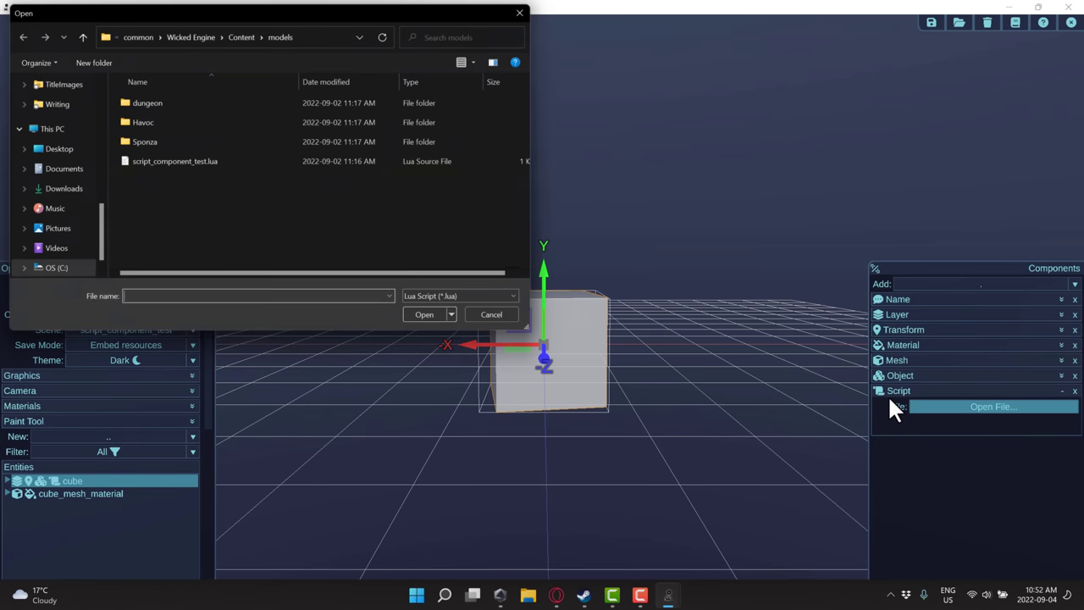
click(163, 161)
right_click(163, 161)
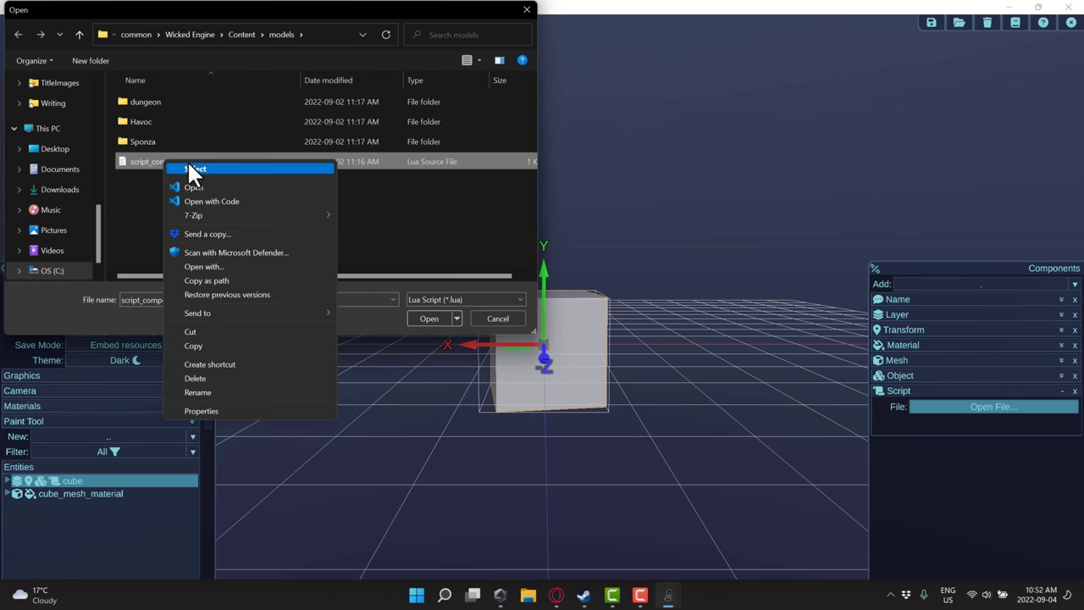
Open script_component_test.lua in Visual Studio Code and dismiss the workspace-trust prompt
click(211, 201)
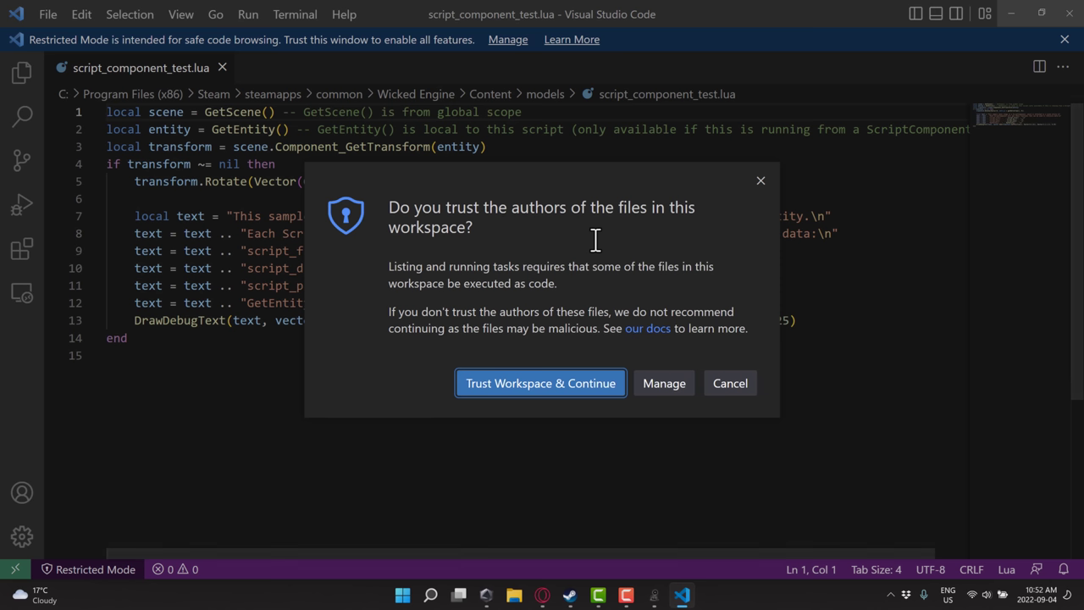
click(760, 183)
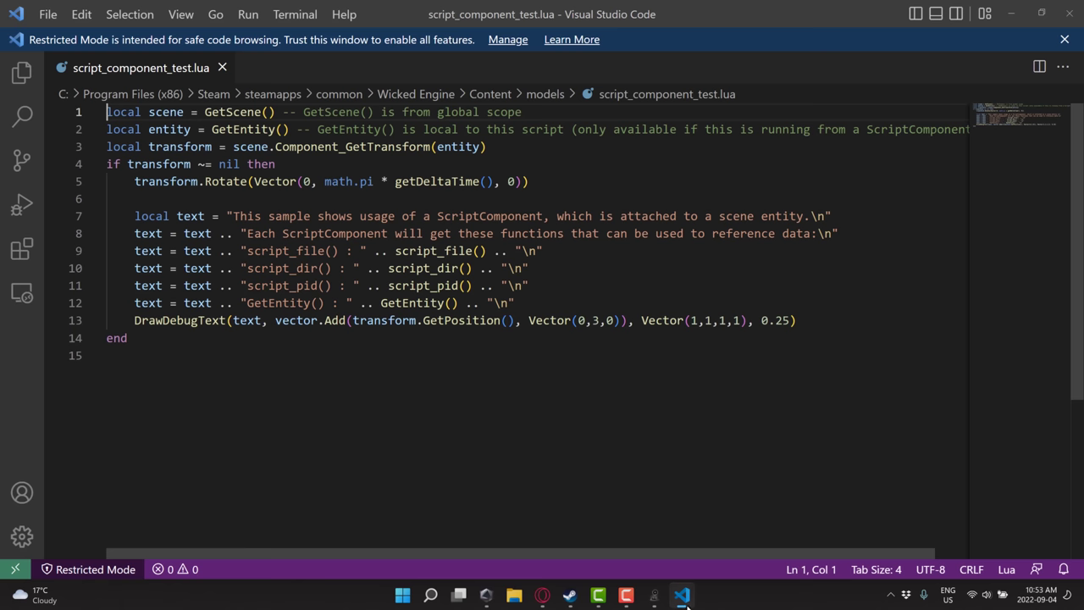
Return to the editor and close the leftover Open file window
mouse_move(654, 594)
click(588, 527)
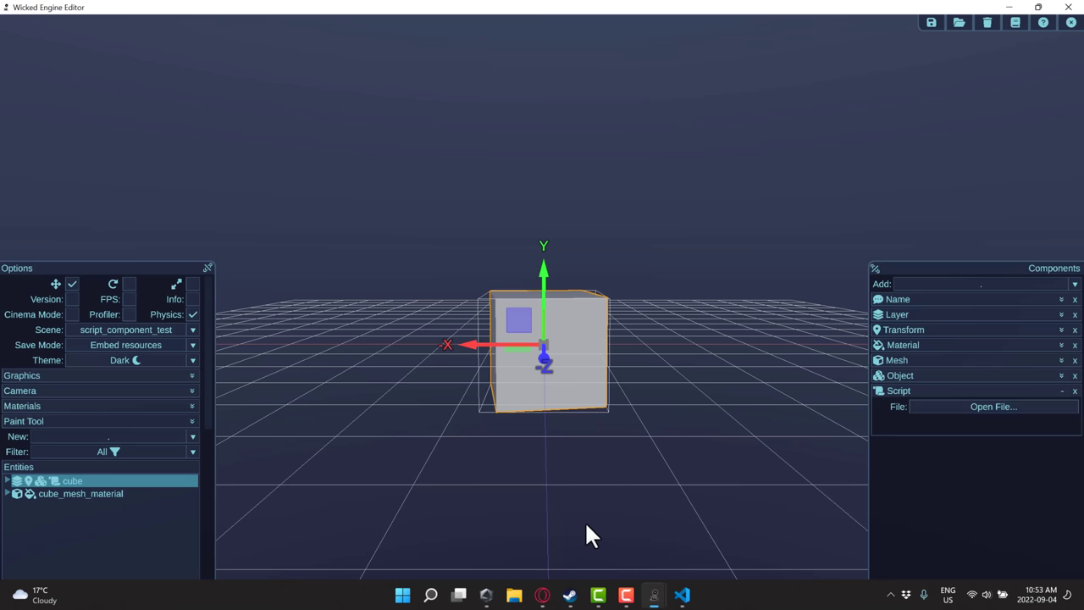
mouse_move(654, 595)
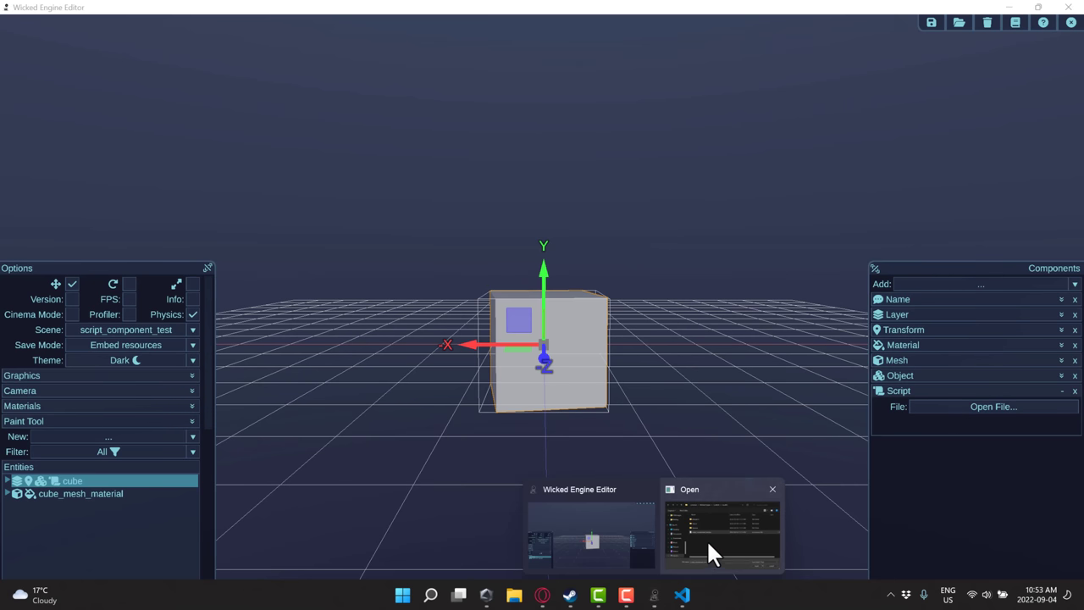
click(710, 554)
click(527, 11)
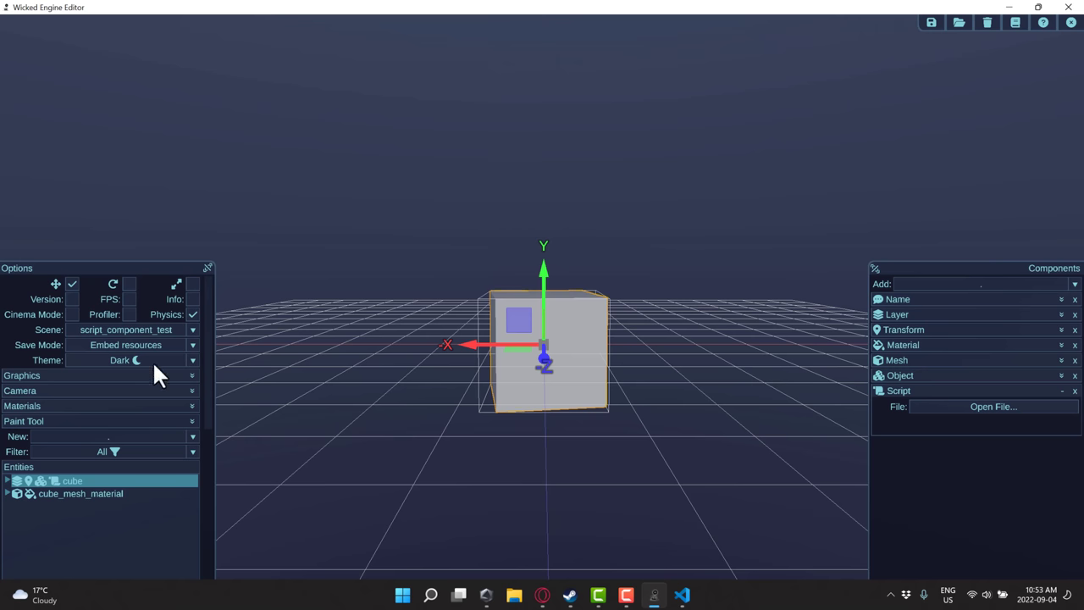
Switch the editor theme to Bright, then to the black-and-green Hacking theme
click(193, 360)
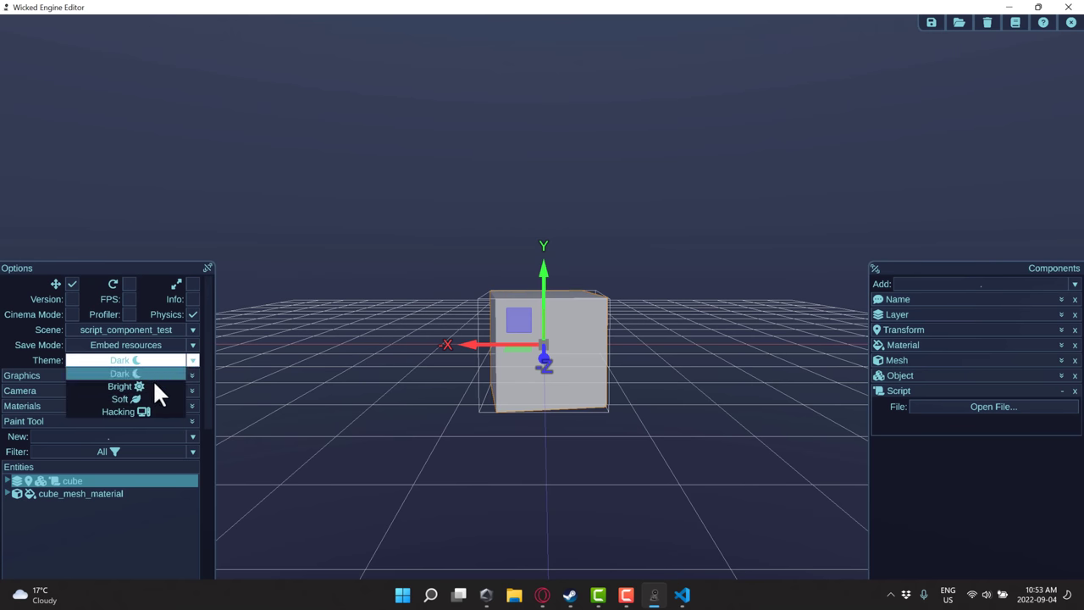
click(153, 379)
click(193, 360)
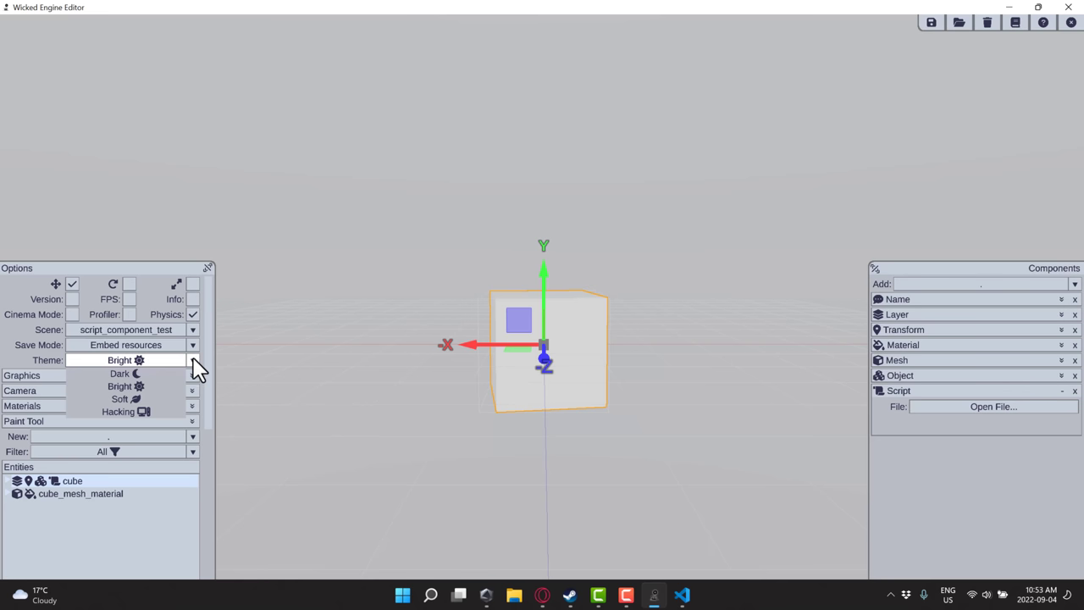
click(140, 412)
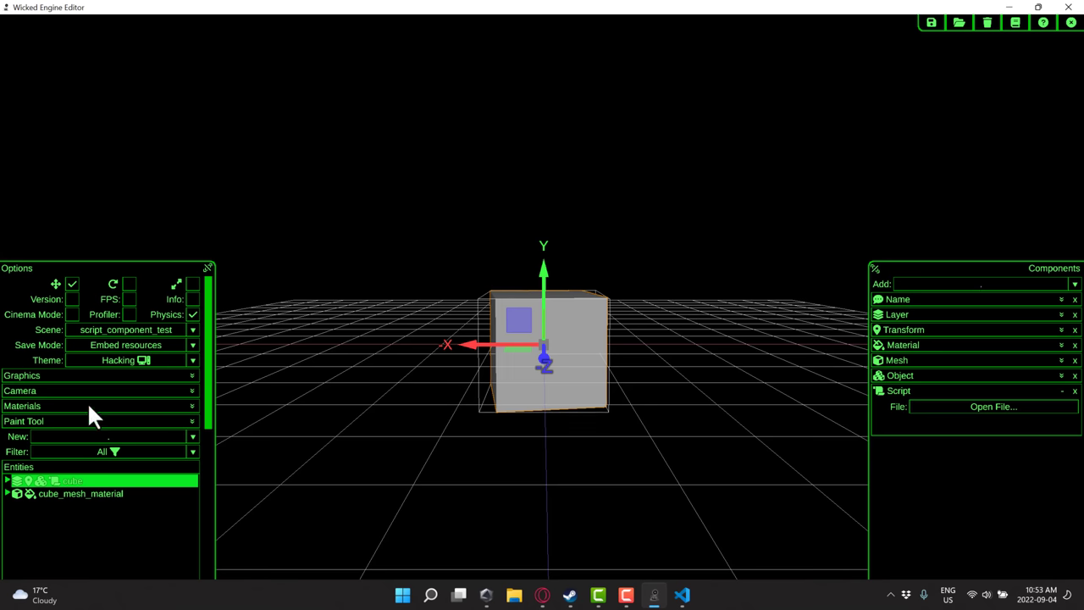
View Wicked Engine's Steam store page full screen, read through it, then switch to the blog tab
click(545, 597)
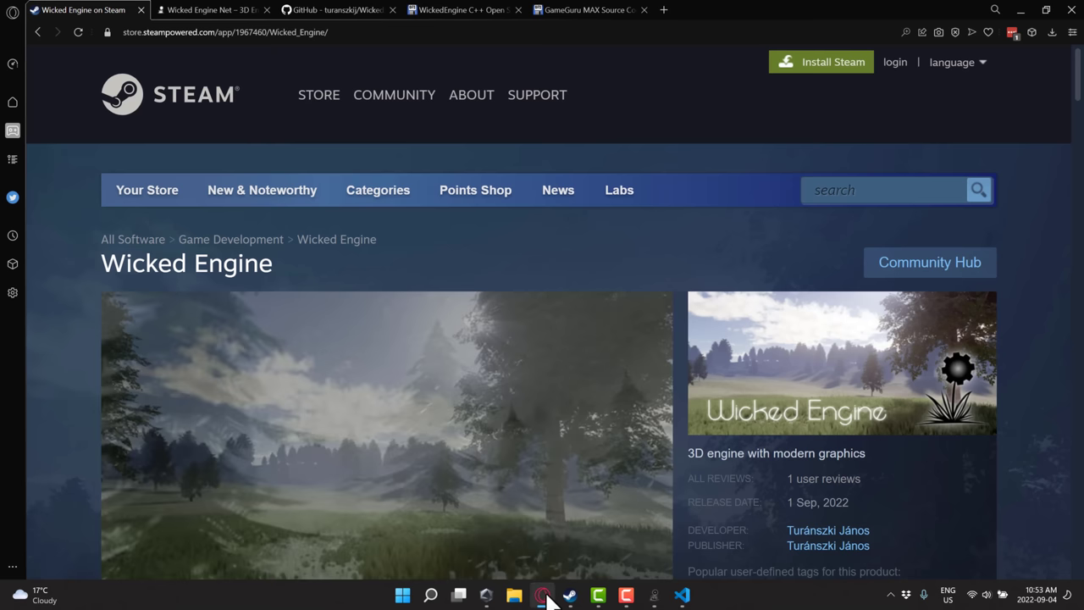
key(F11)
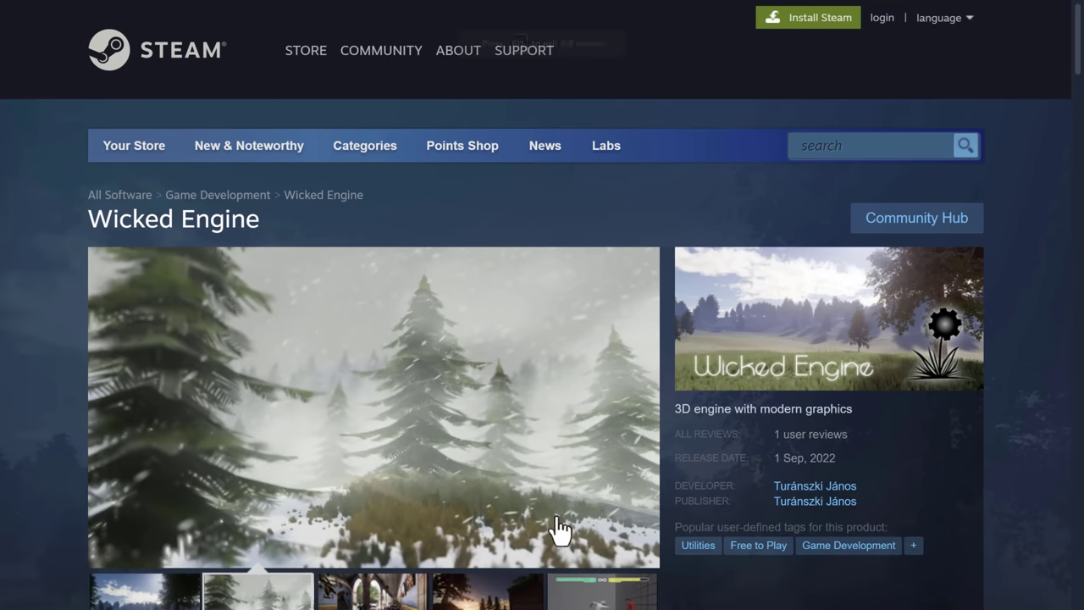
scroll(513, 408, down, 9)
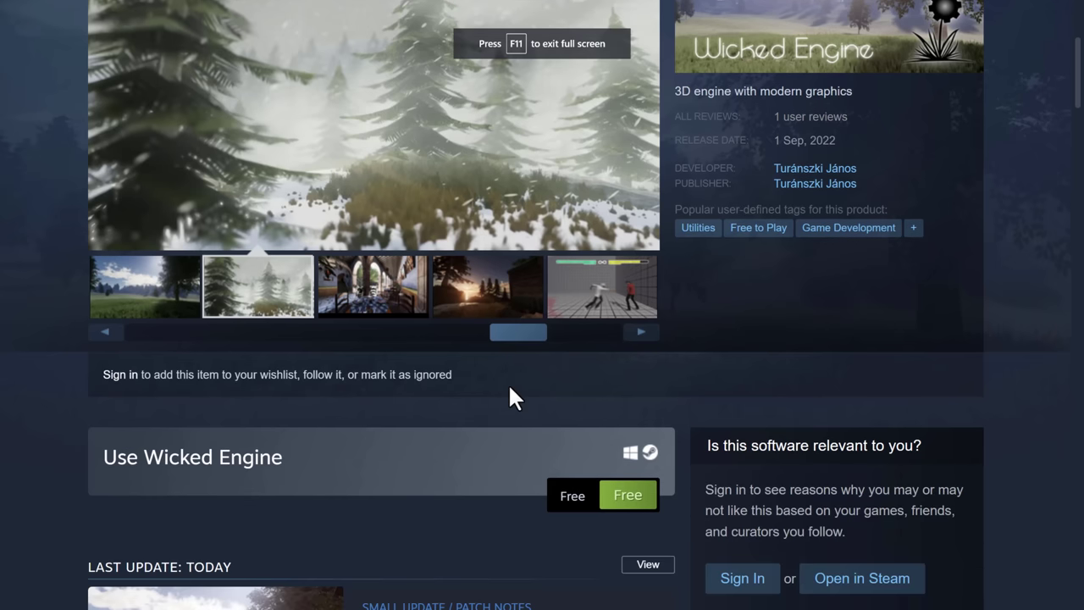
scroll(511, 372, down, 3)
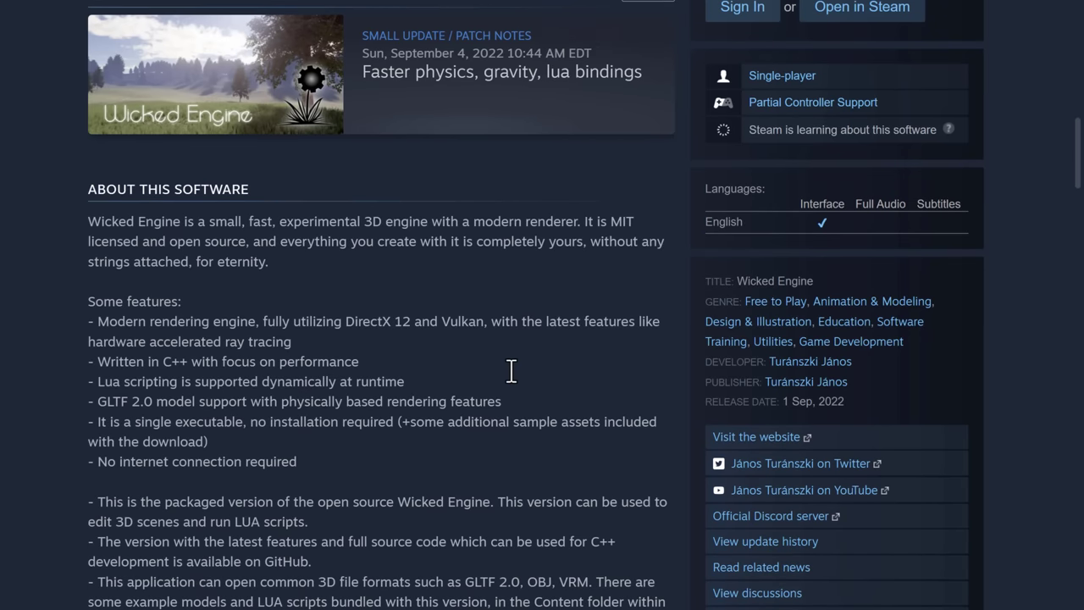
scroll(511, 380, down, 2)
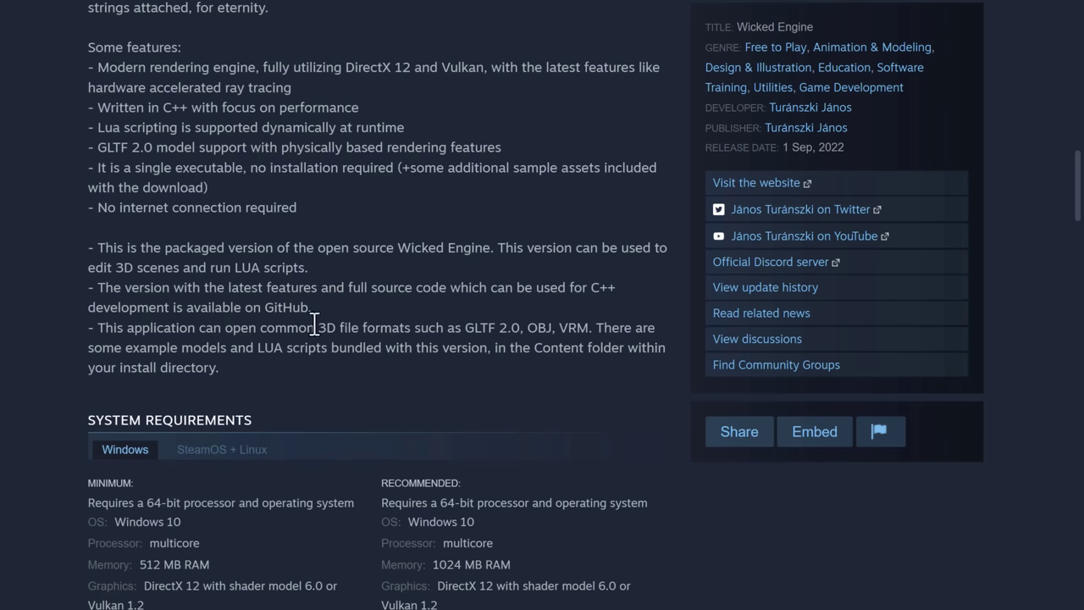
scroll(339, 274, up, 8)
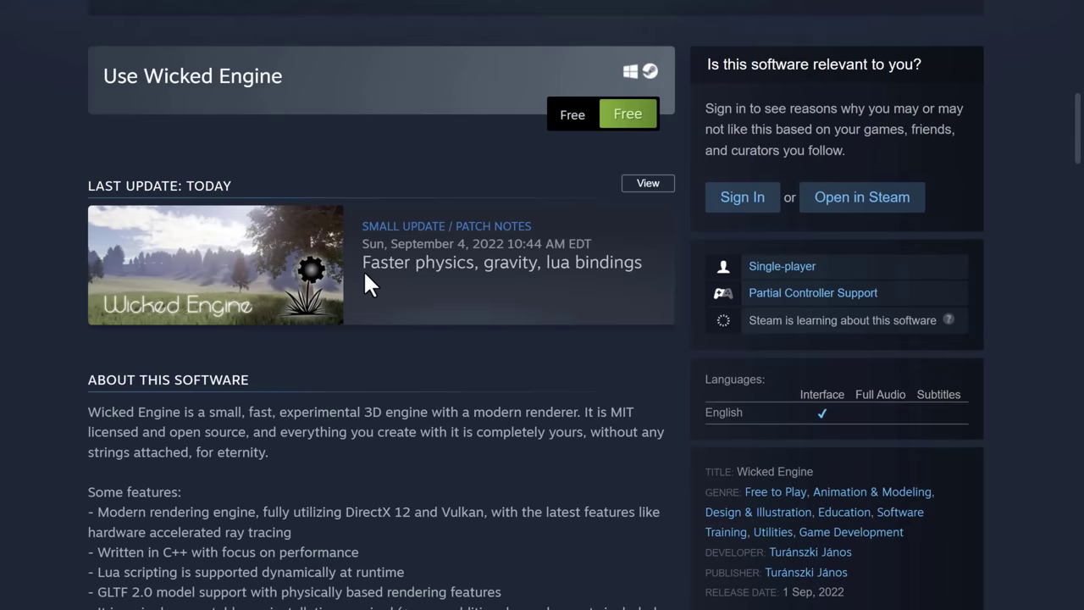
scroll(366, 279, up, 3)
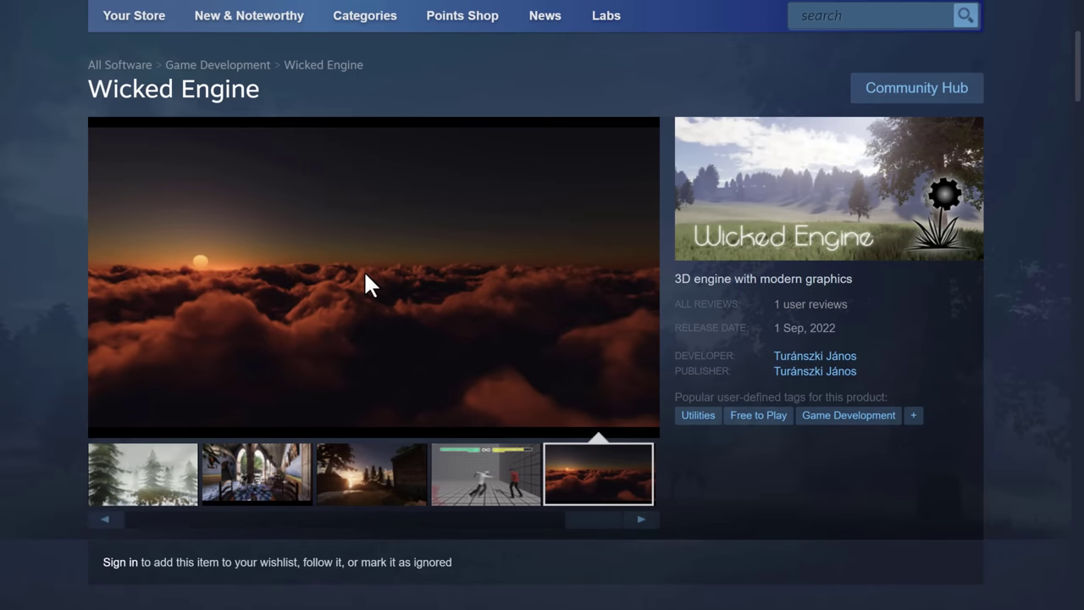
scroll(381, 293, down, 1)
scroll(316, 300, down, 1)
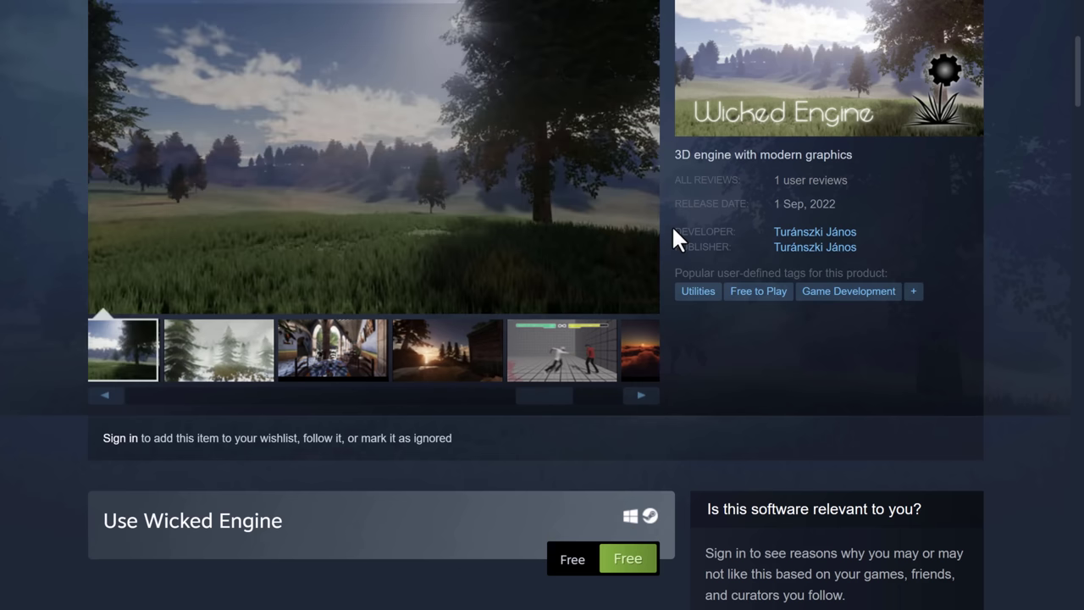
key(ctrl+Tab)
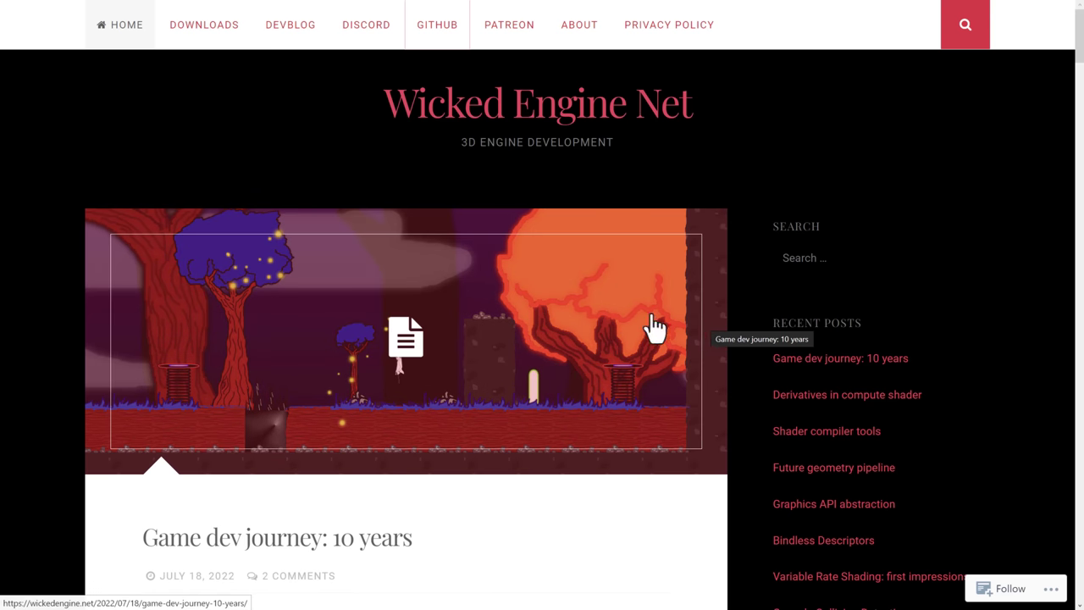
Toggle full screen off and back on, then scroll through the blog's latest posts
key(F11)
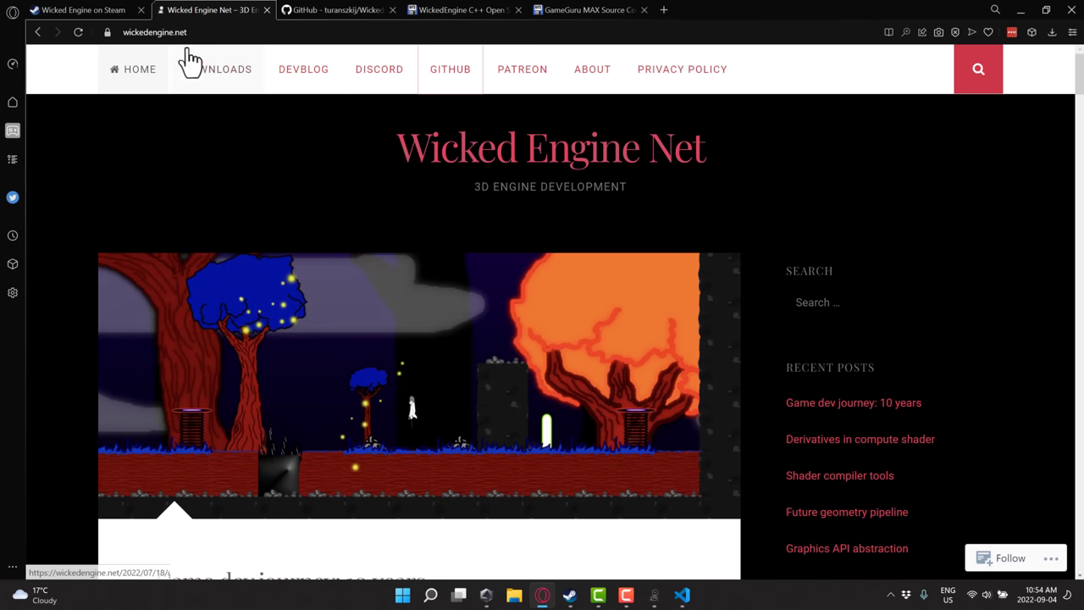
key(F11)
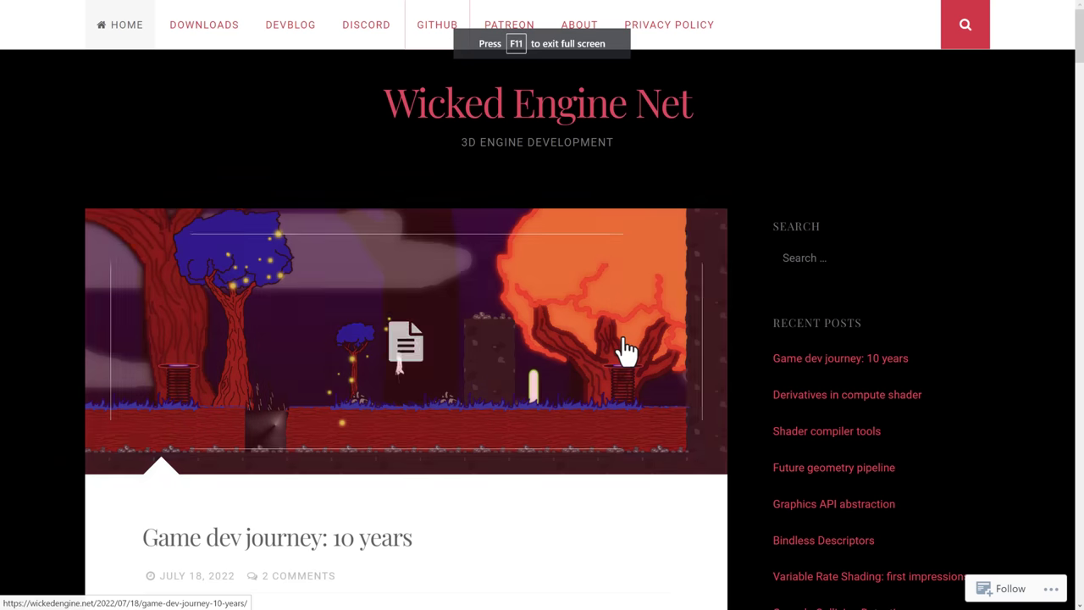
scroll(622, 351, down, 3)
scroll(622, 351, down, 6)
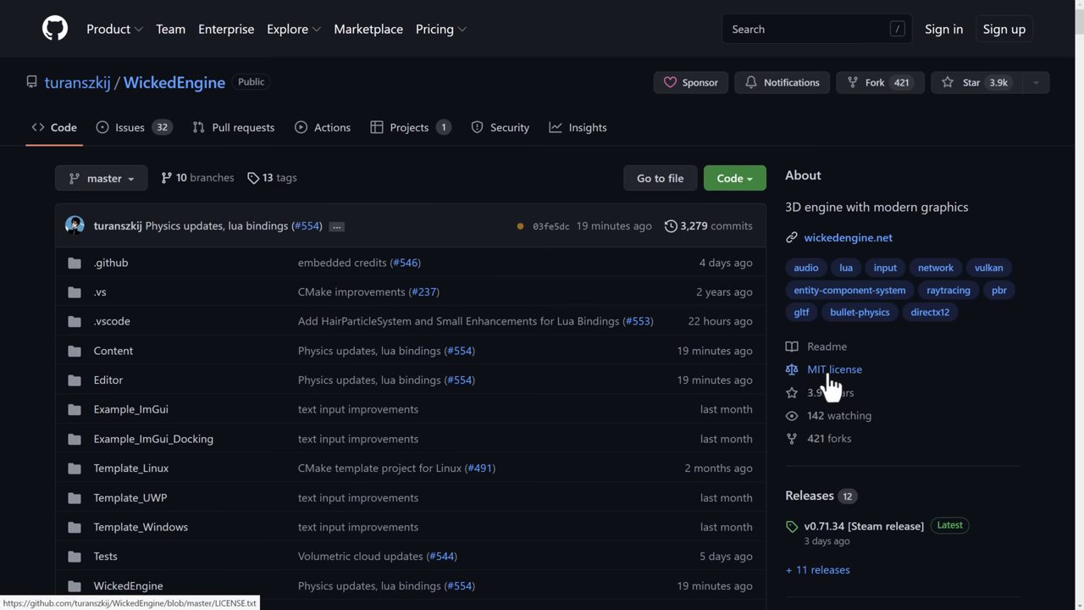
Scroll the README past the Lua scripting sample to the Model import/export and Graphics API sections
scroll(635, 466, down, 1)
scroll(616, 465, down, 1)
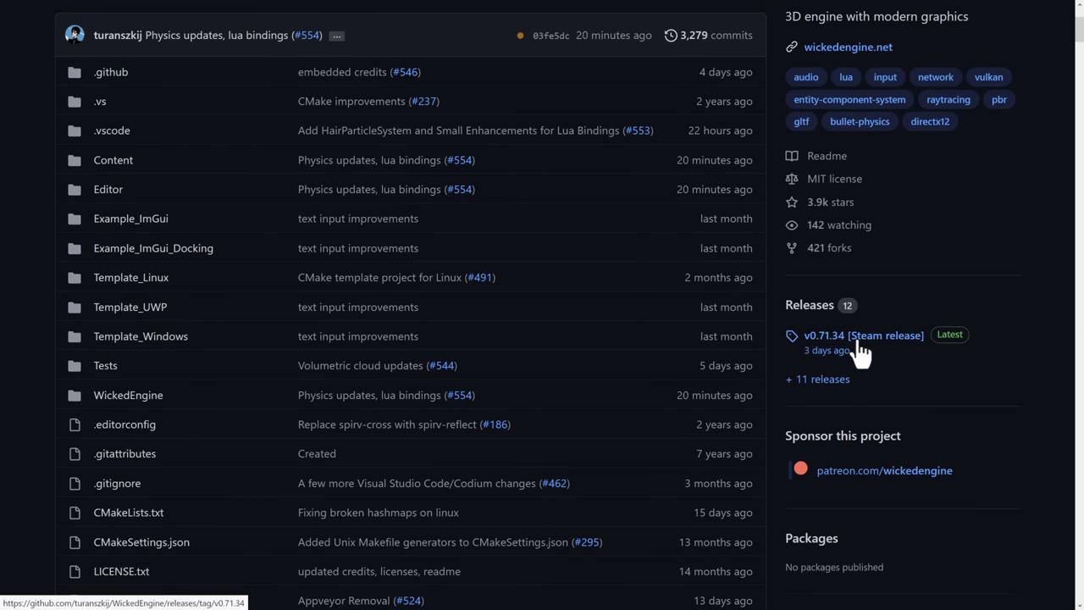
scroll(860, 354, down, 8)
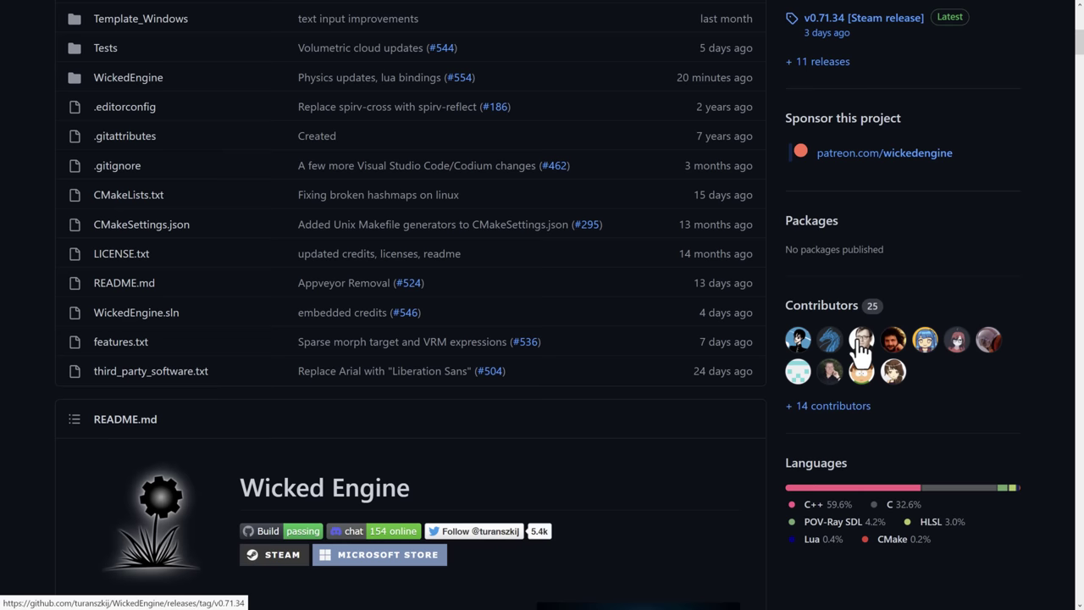
scroll(859, 355, down, 1)
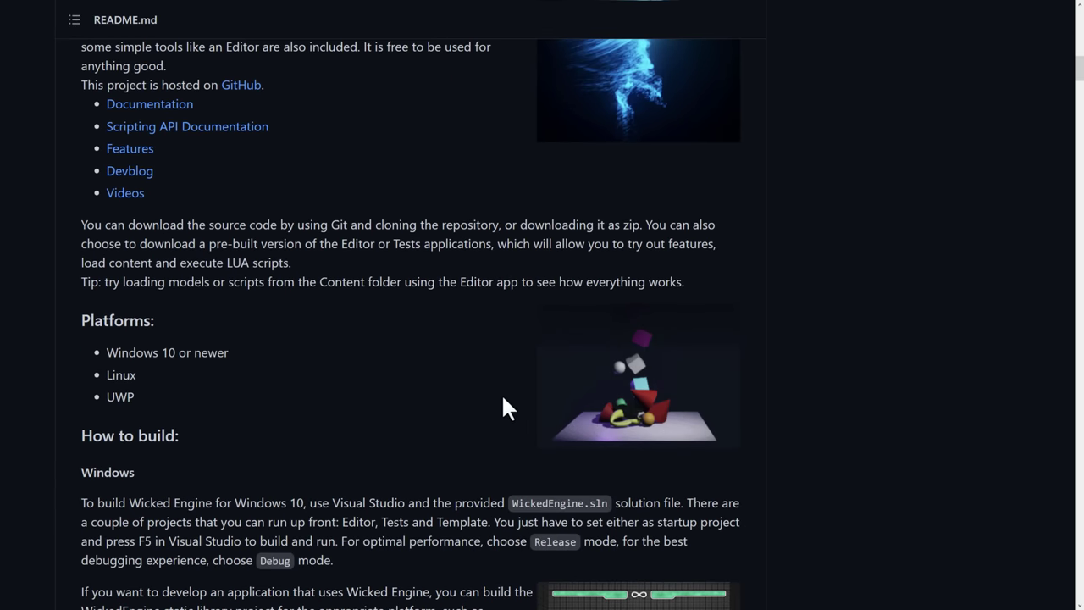
scroll(380, 406, down, 2)
scroll(381, 407, down, 8)
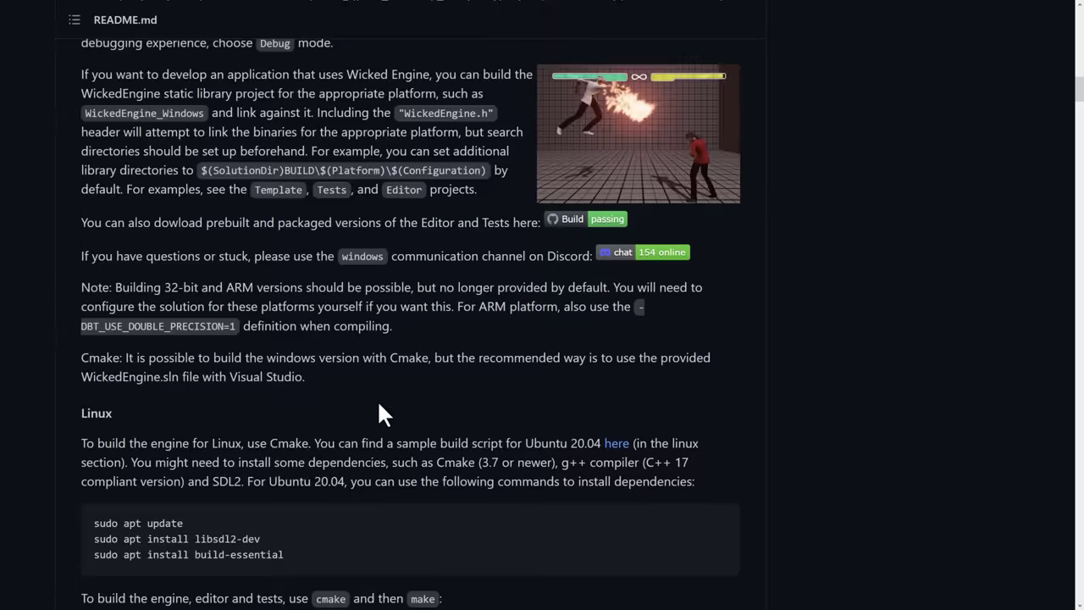
scroll(377, 401, down, 7)
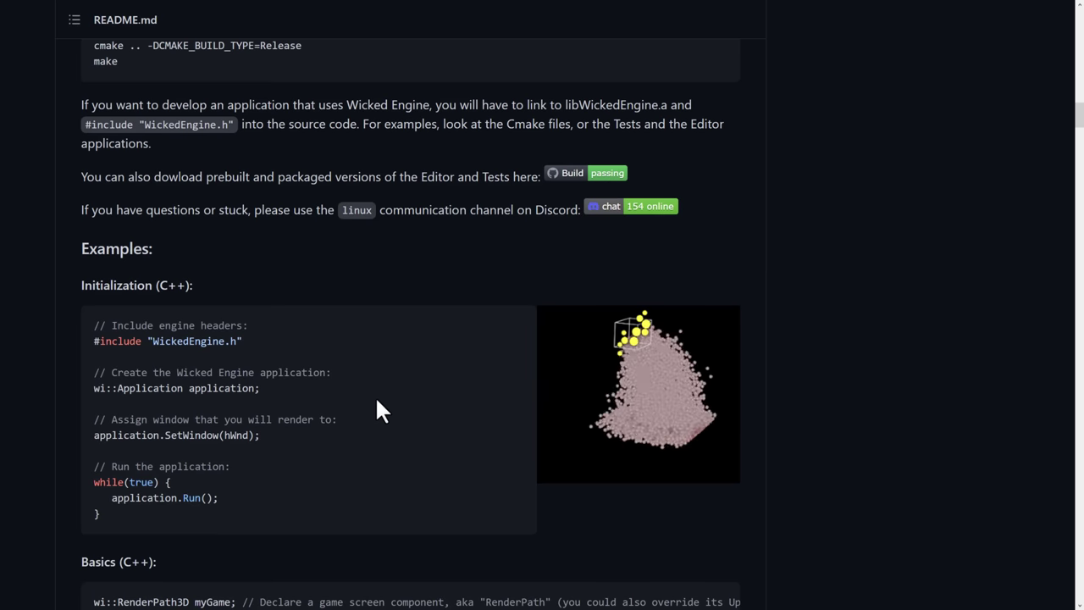
scroll(377, 411, down, 3)
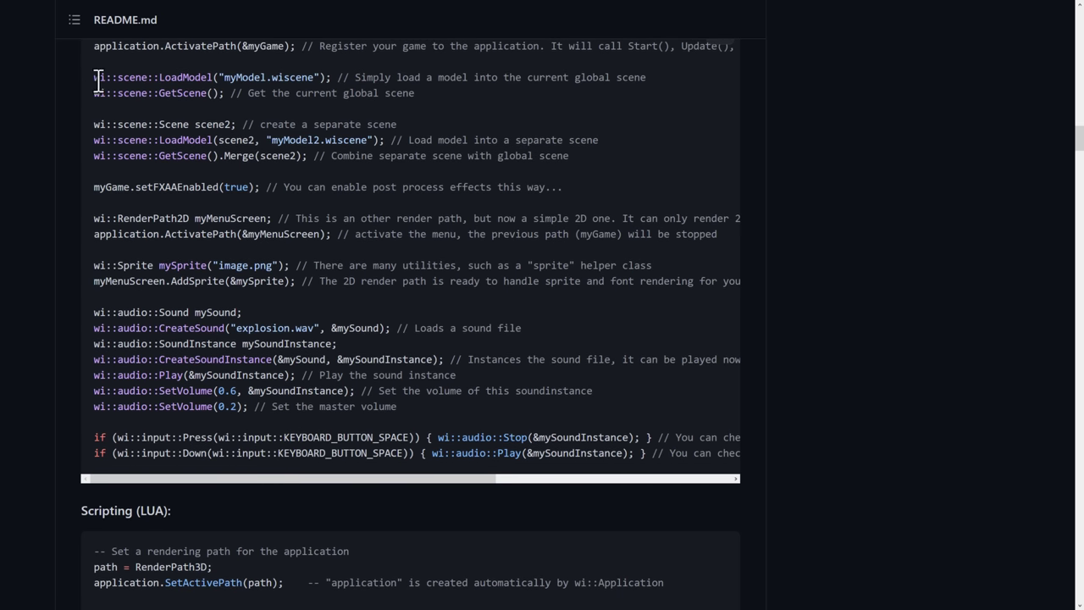
scroll(370, 356, down, 5)
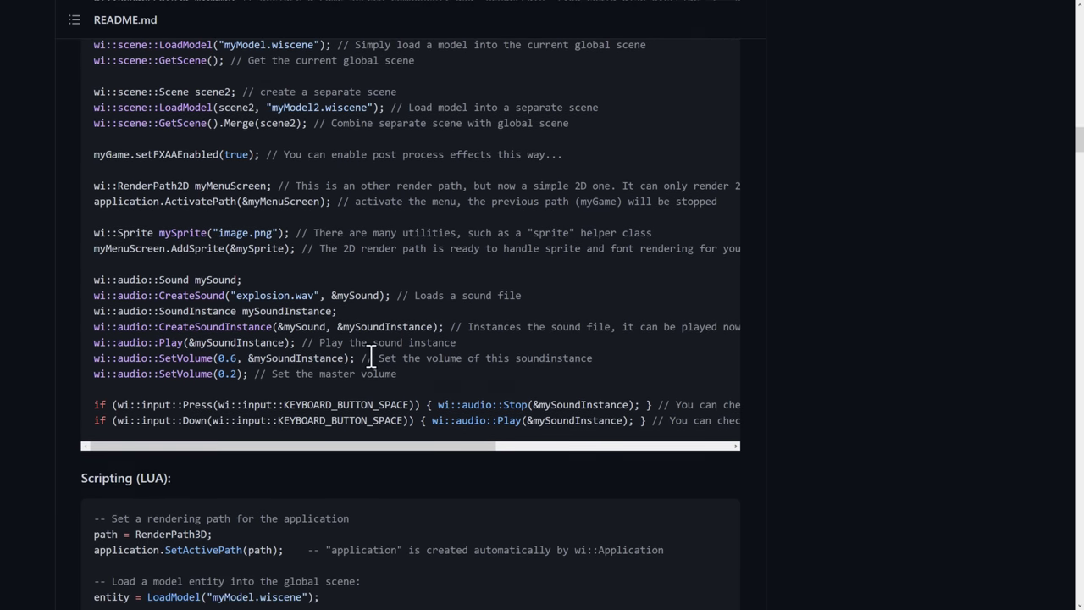
scroll(371, 355, down, 1)
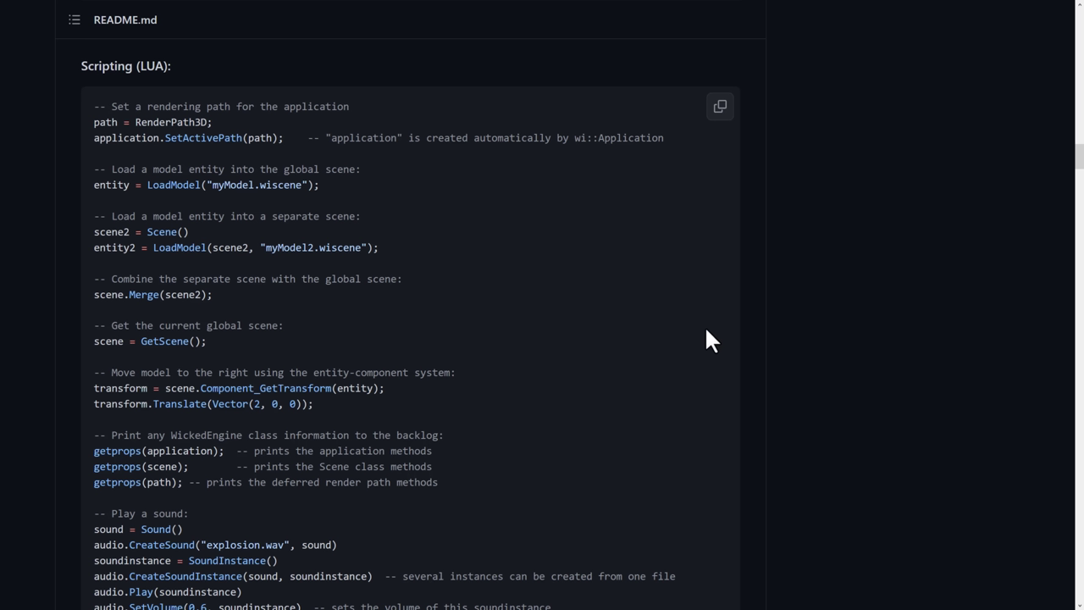
scroll(322, 305, down, 3)
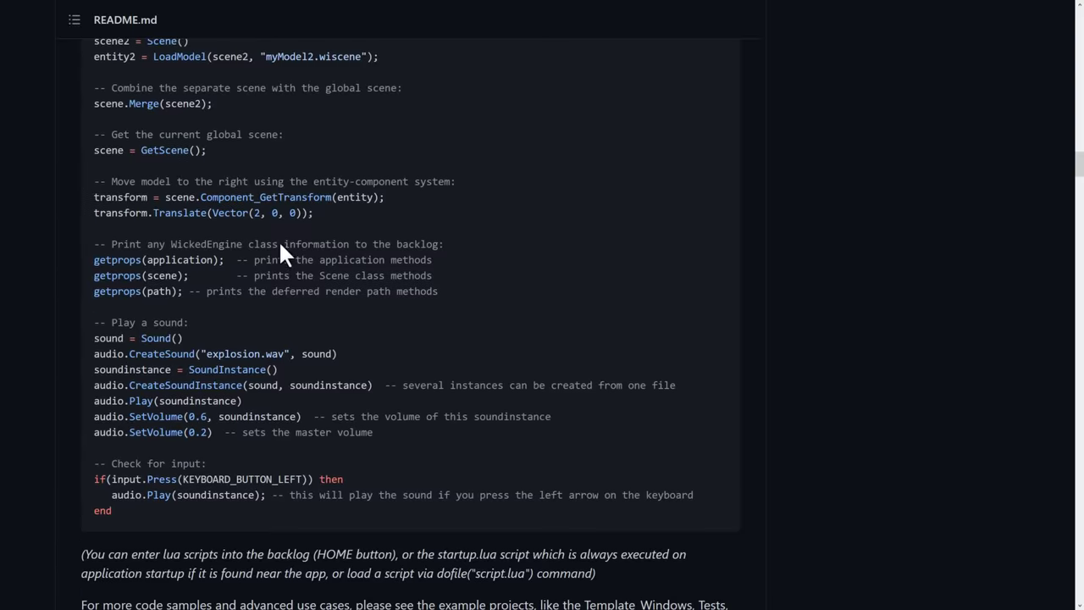
scroll(310, 408, down, 10)
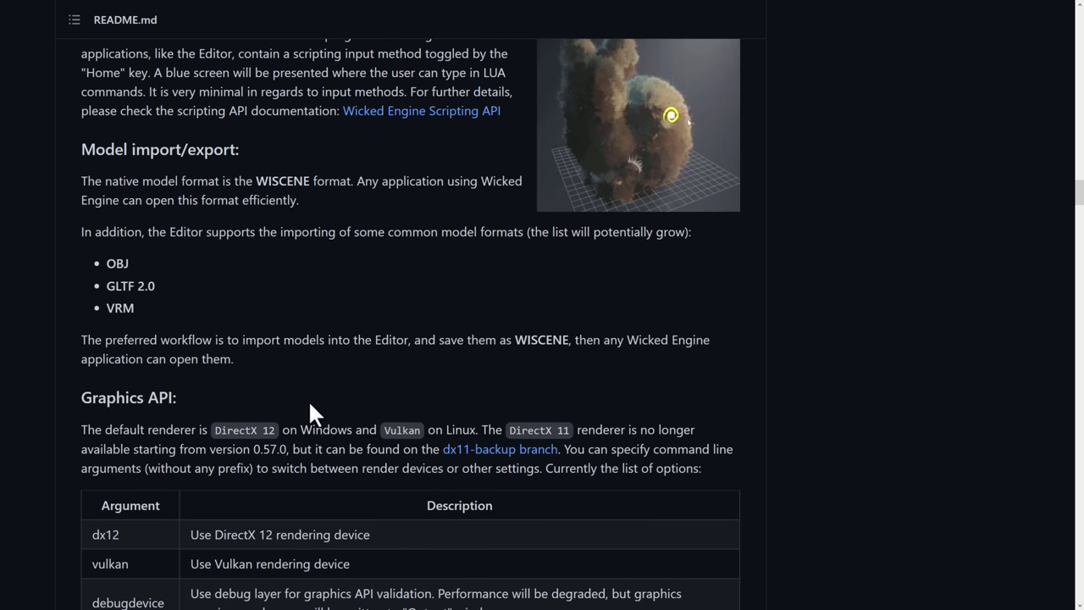
scroll(310, 413, down, 1)
Open the Wicked Engine Scripting API docs and skim through to the Sprite/ImageParams sections, then return to the GameFromScratch tab
click(455, 49)
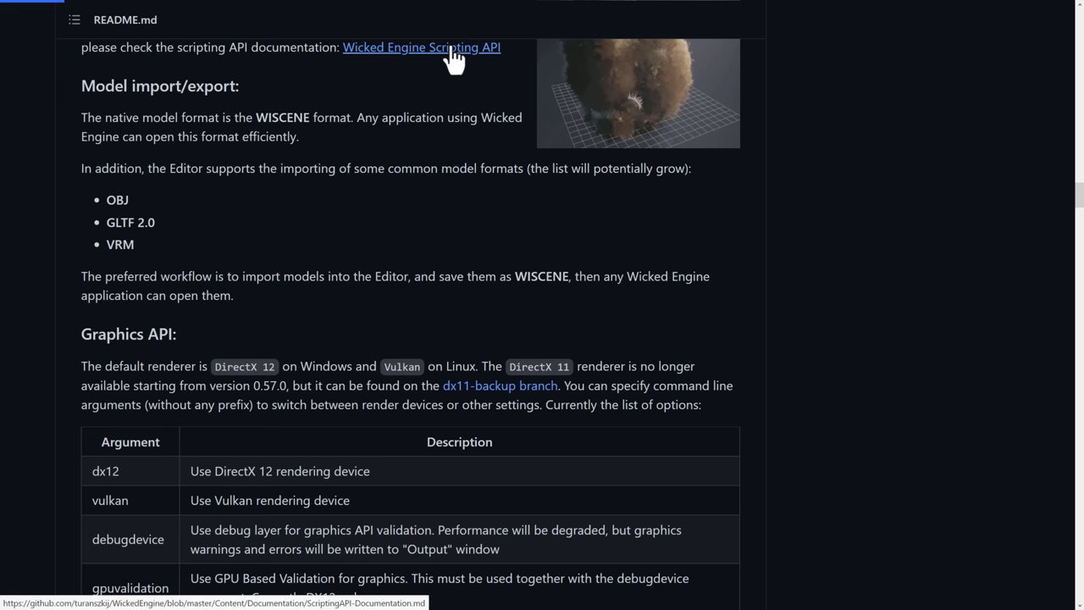
scroll(430, 444, down, 3)
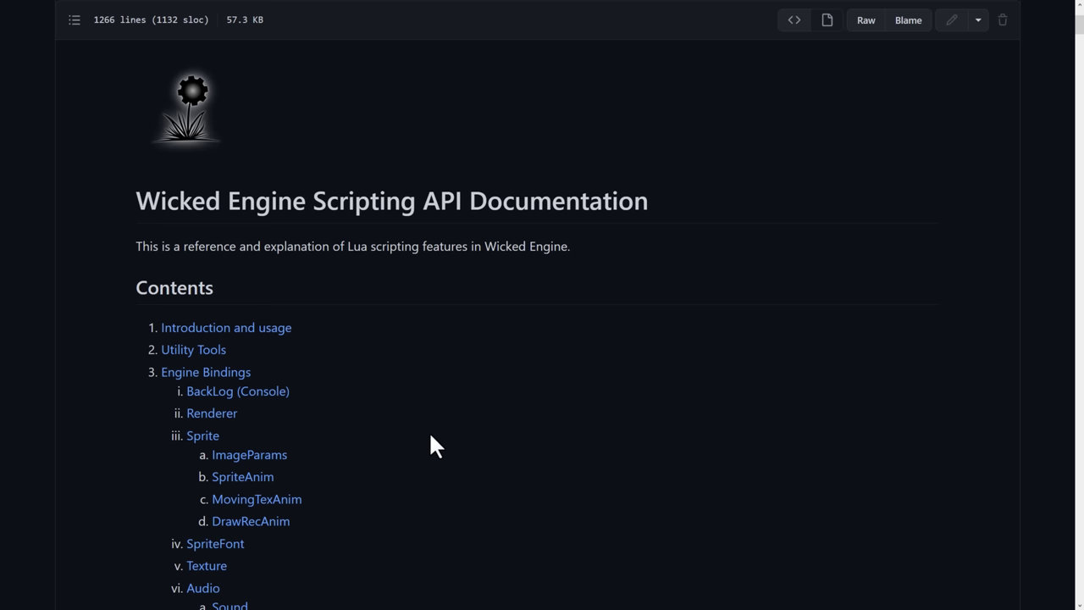
scroll(430, 436, down, 7)
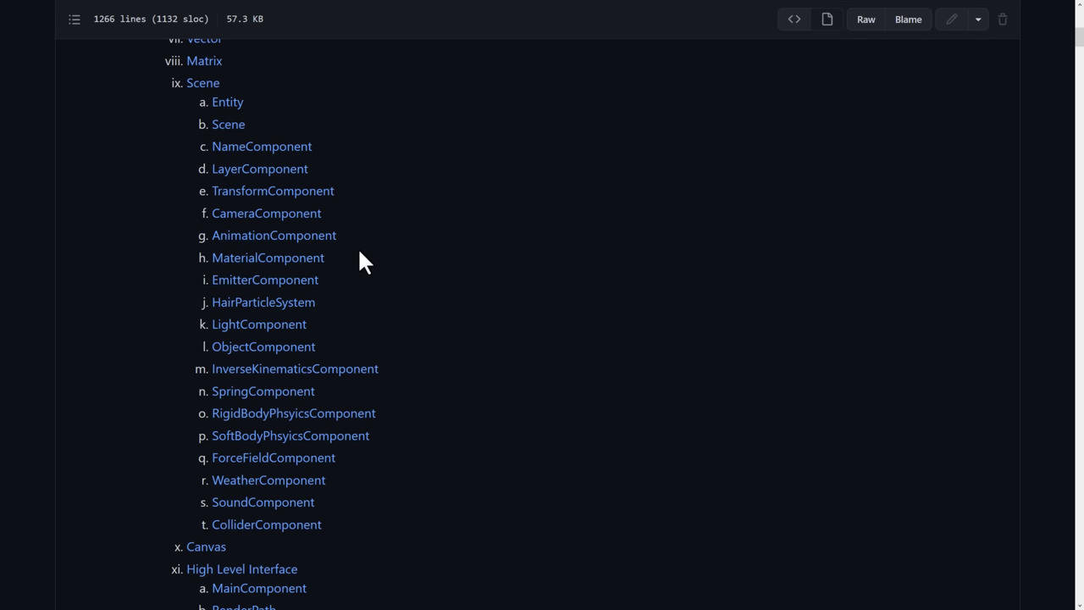
scroll(359, 252, down, 8)
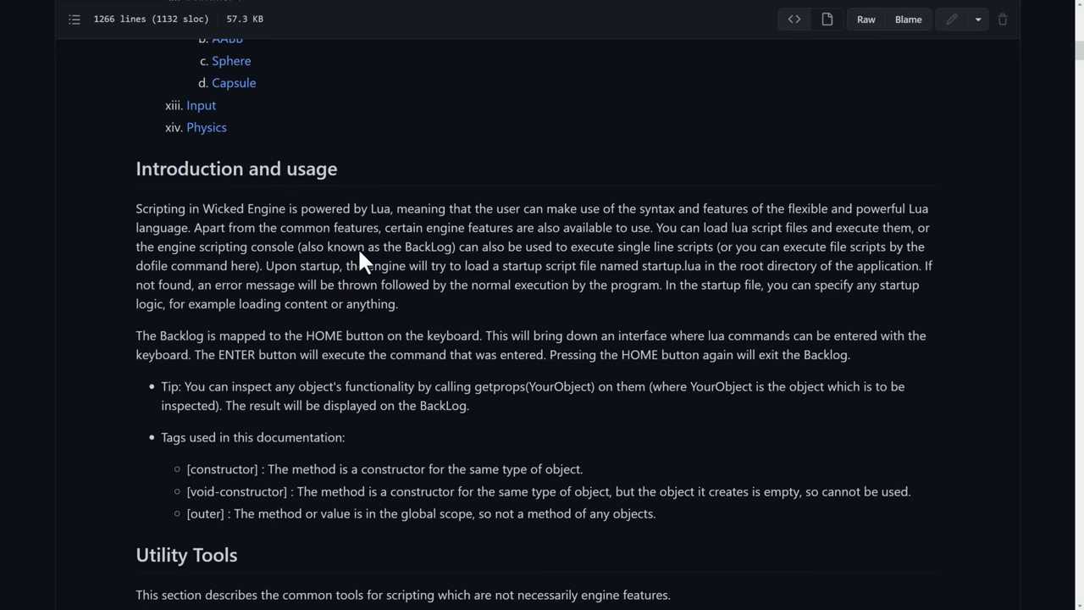
scroll(359, 252, down, 4)
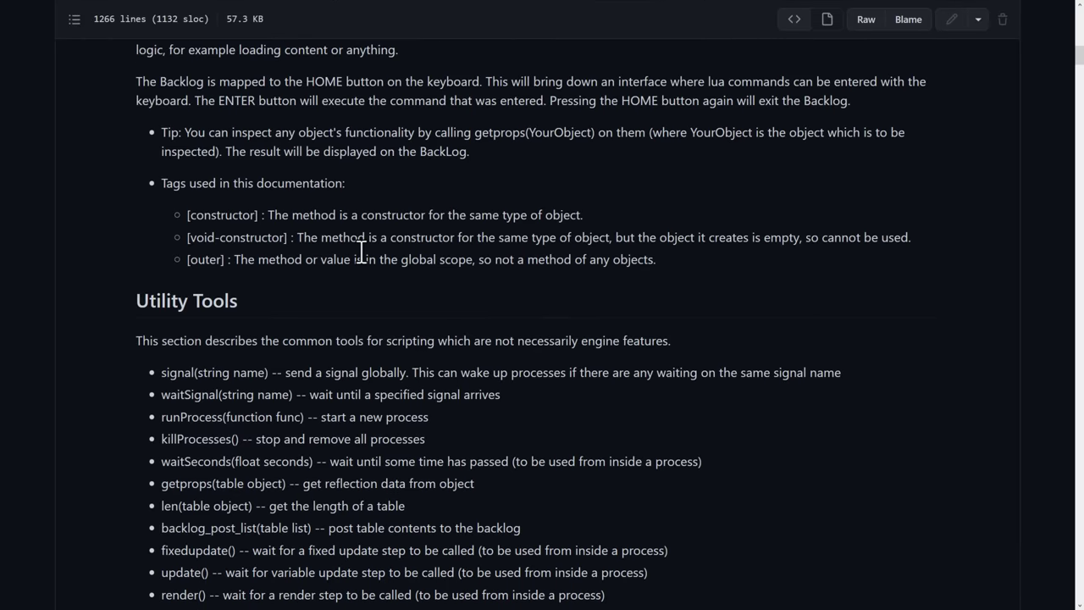
scroll(362, 251, down, 9)
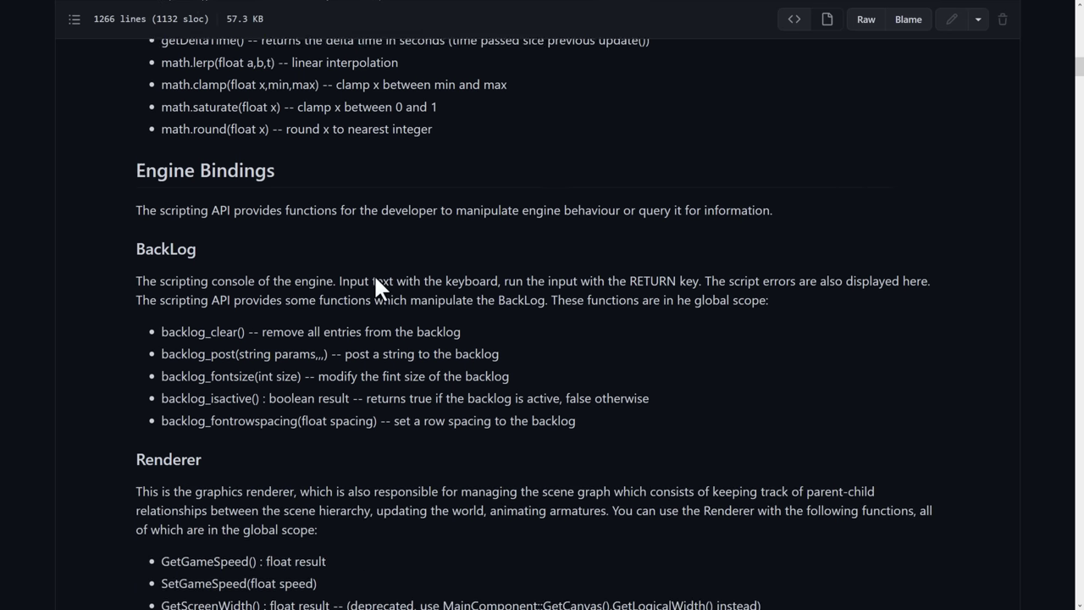
scroll(375, 278, down, 20)
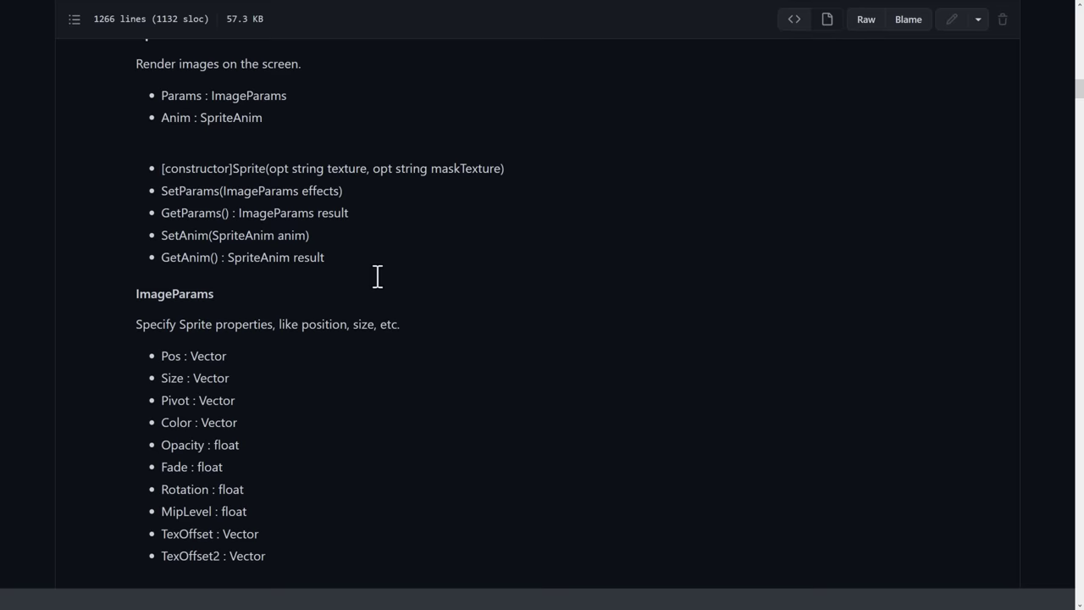
scroll(378, 276, down, 13)
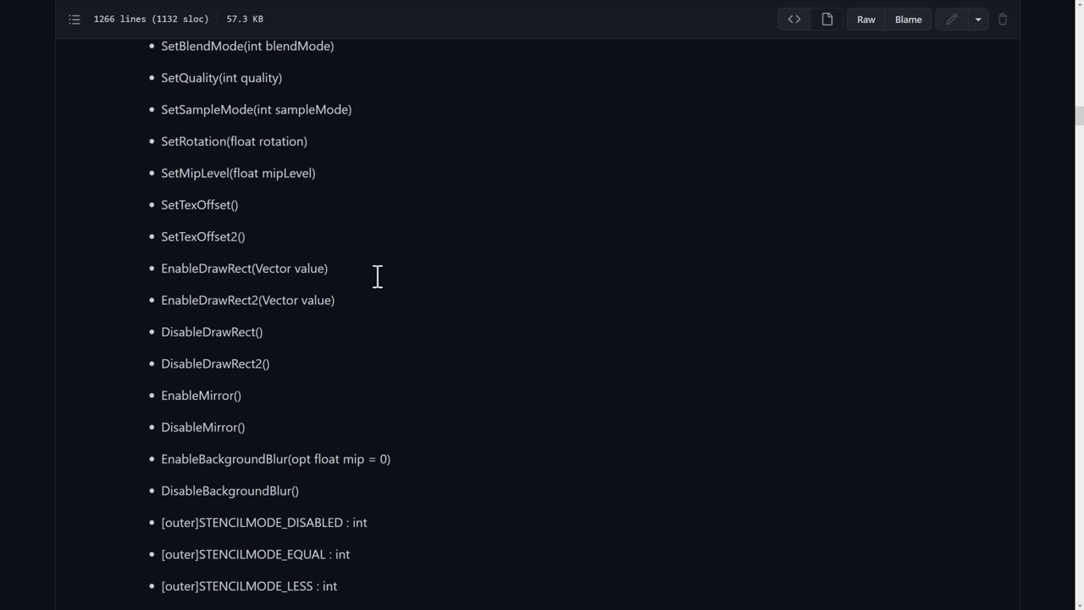
key(ctrl+shift+Tab)
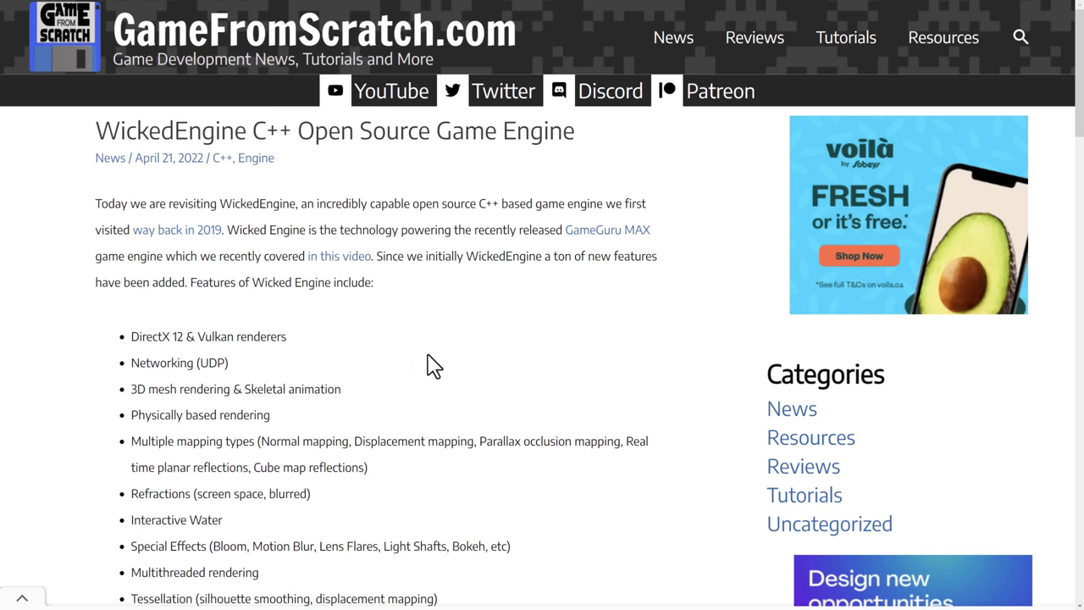
Read down the WickedEngine C++ Open Source Game Engine feature list to its Key Links
scroll(428, 368, down, 2)
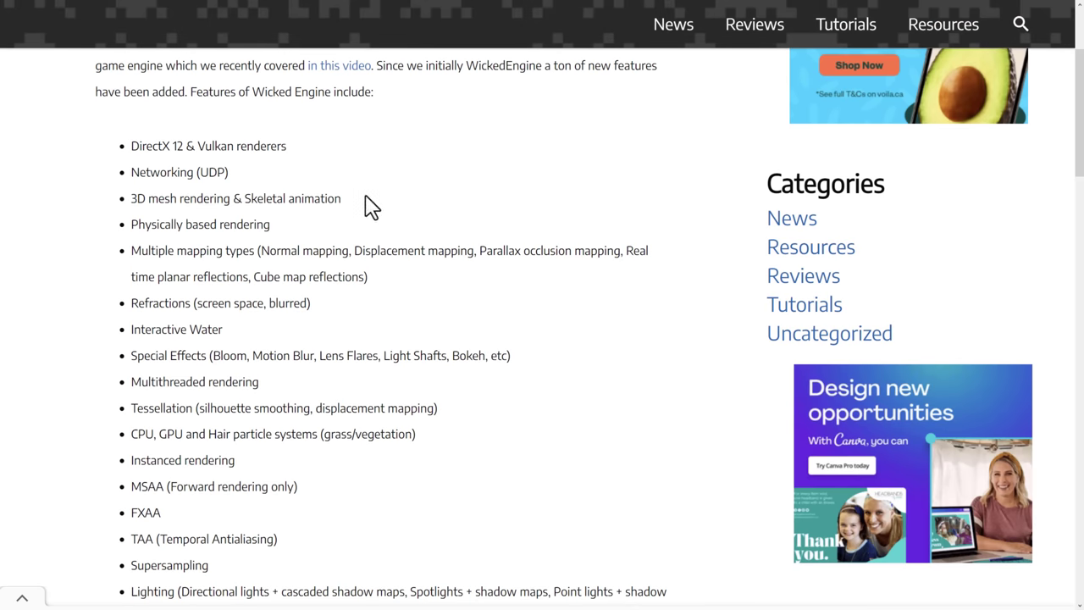
scroll(446, 315, down, 4)
scroll(447, 315, down, 7)
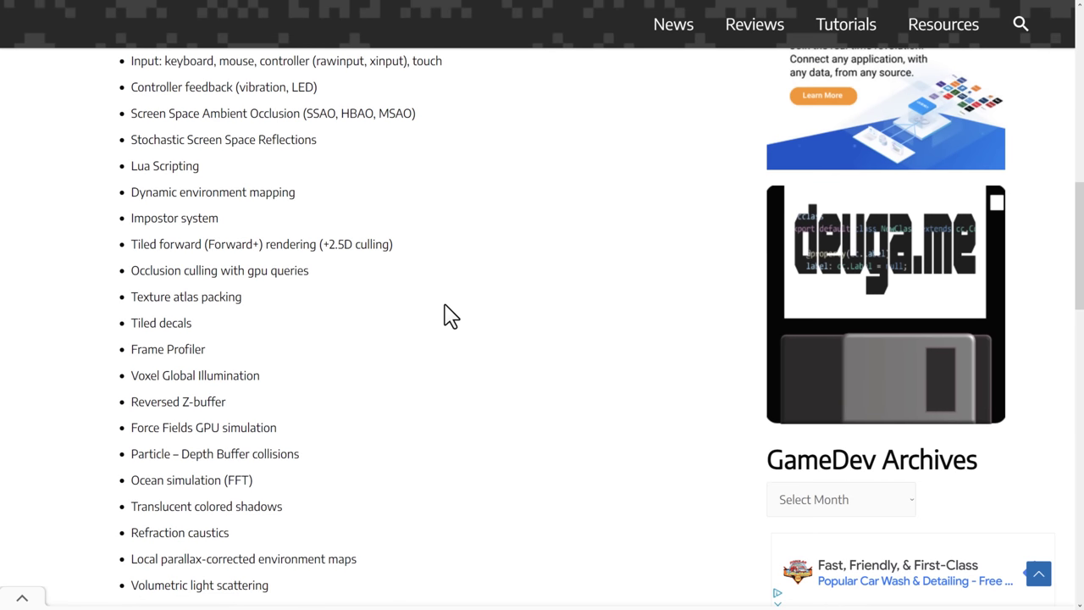
scroll(447, 315, down, 7)
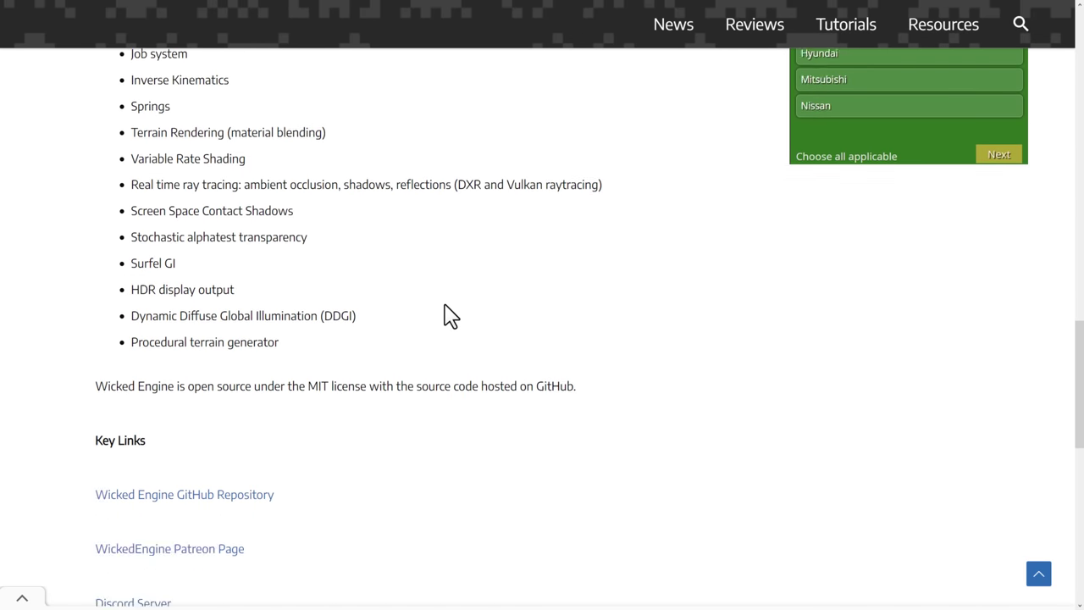
scroll(447, 314, down, 2)
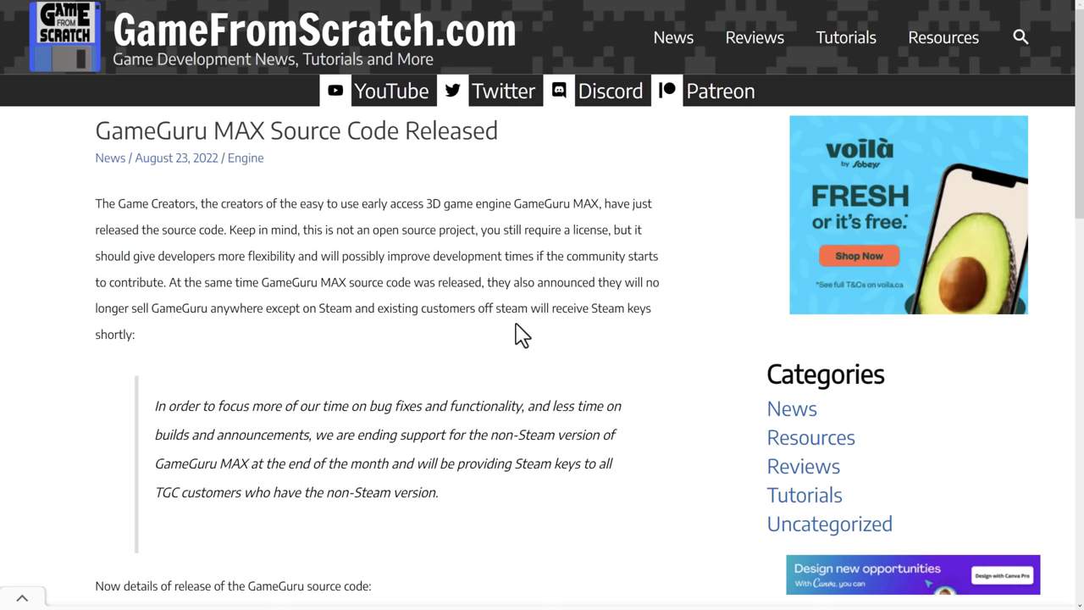
Scroll the GameGuru MAX article past the blockquote to the Key Links and YouTube embed
scroll(520, 333, down, 2)
scroll(519, 334, down, 8)
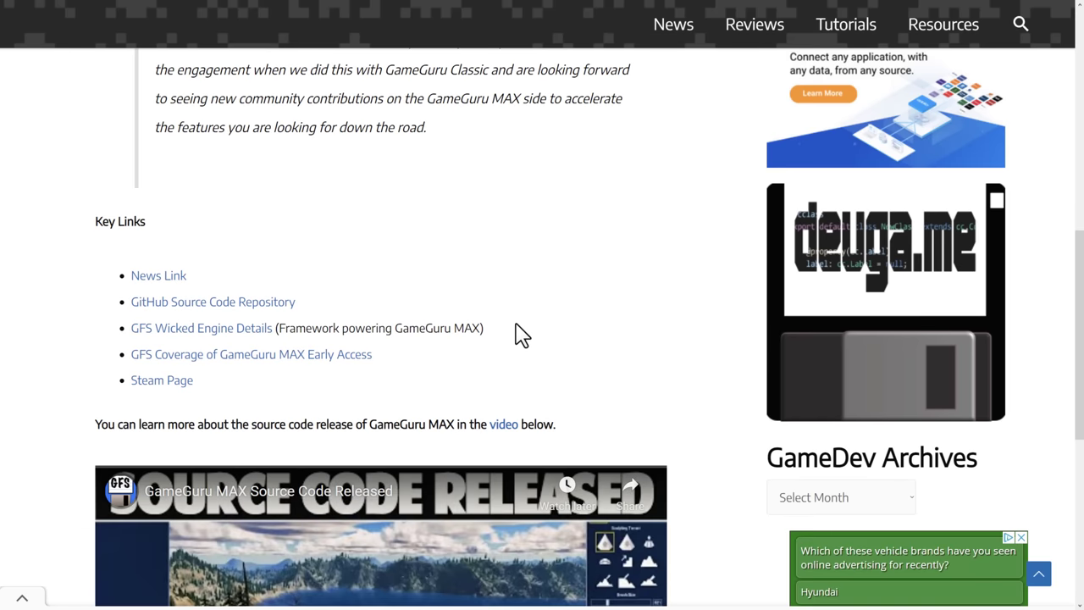
scroll(519, 333, down, 2)
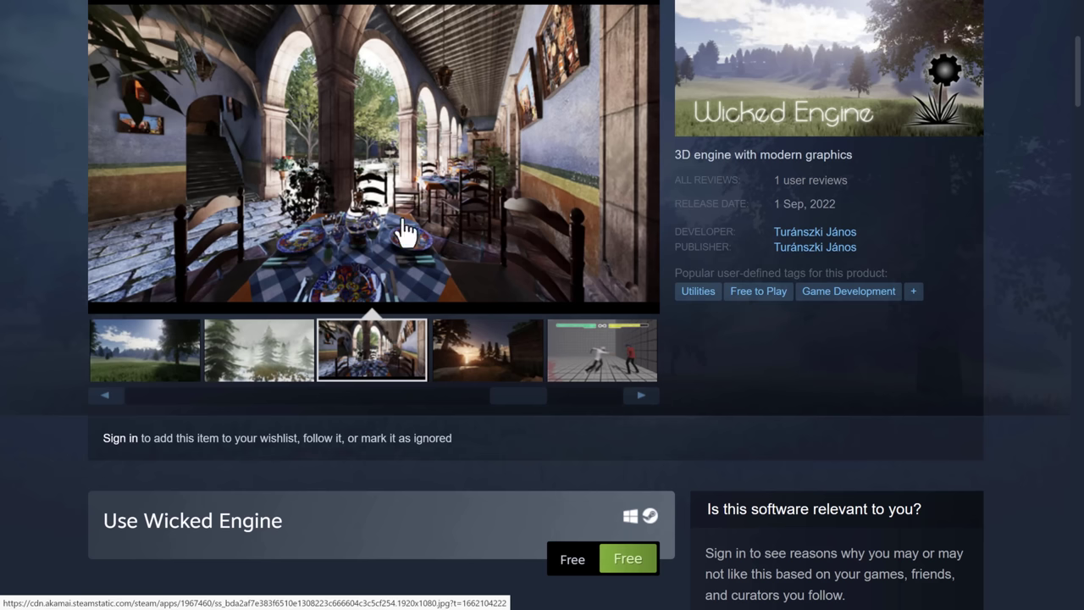
Scroll the Wicked Engine Steam page past the screenshots to the free Use Wicked Engine box and Last Update
scroll(479, 237, up, 3)
scroll(480, 237, down, 1)
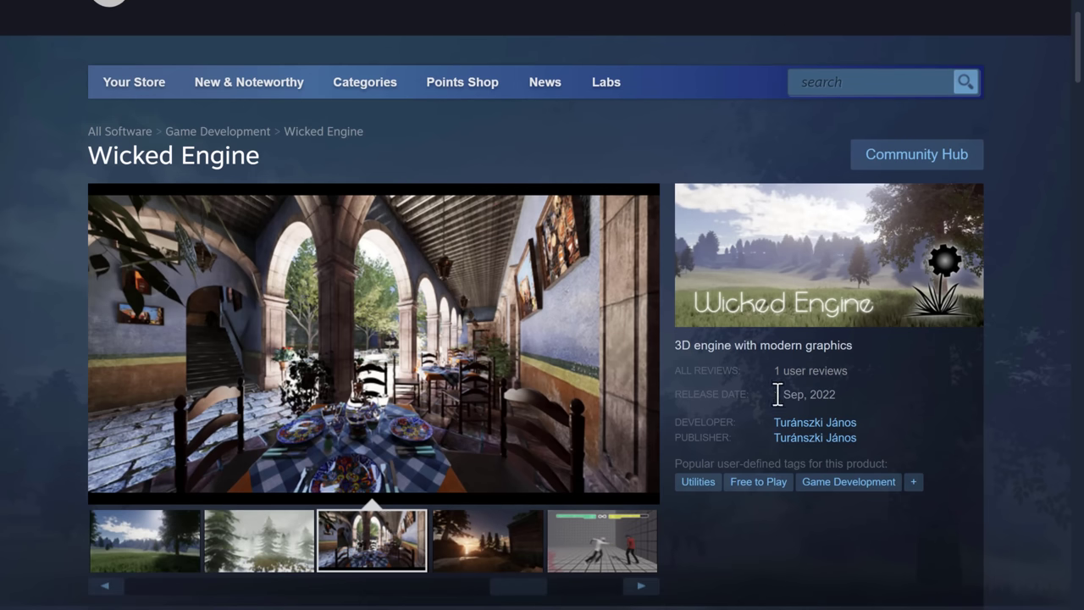
scroll(777, 394, down, 5)
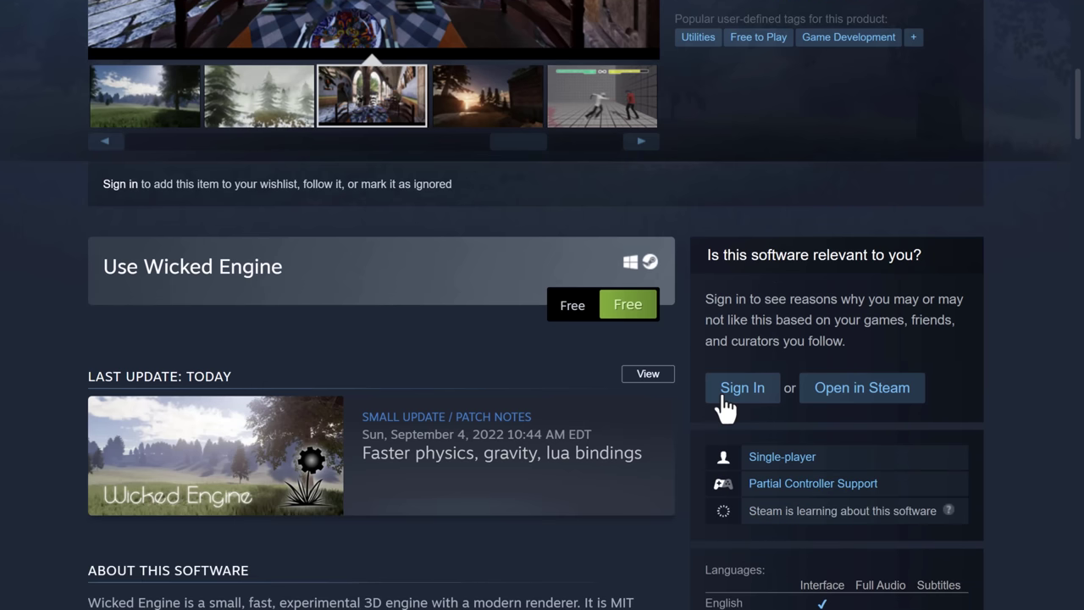
scroll(726, 406, down, 1)
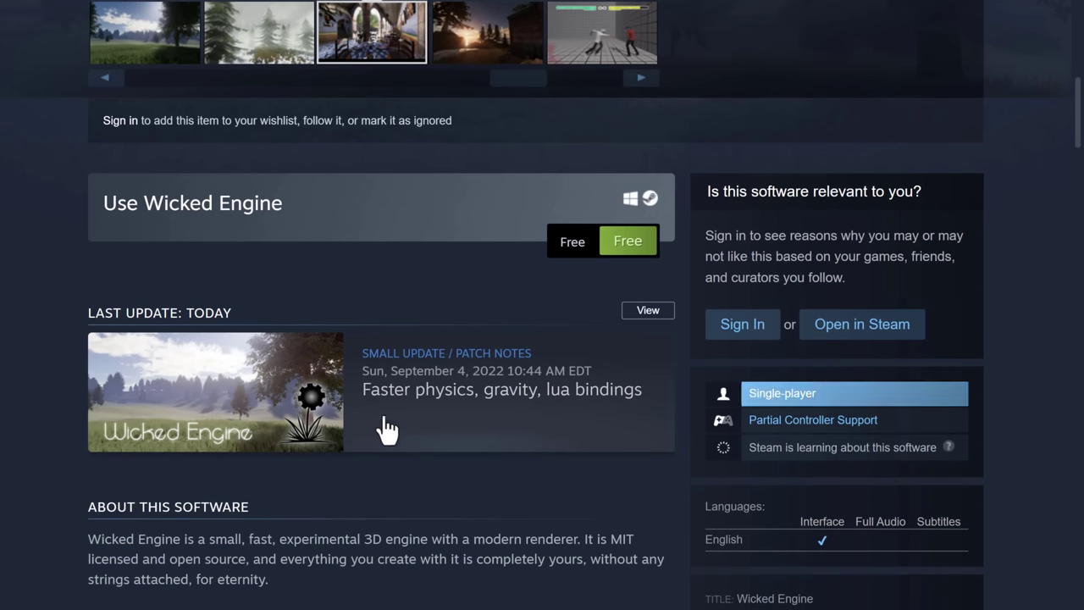
Open the latest update's patch notes on the Wicked Engine Net blog and scroll up to its header
click(455, 382)
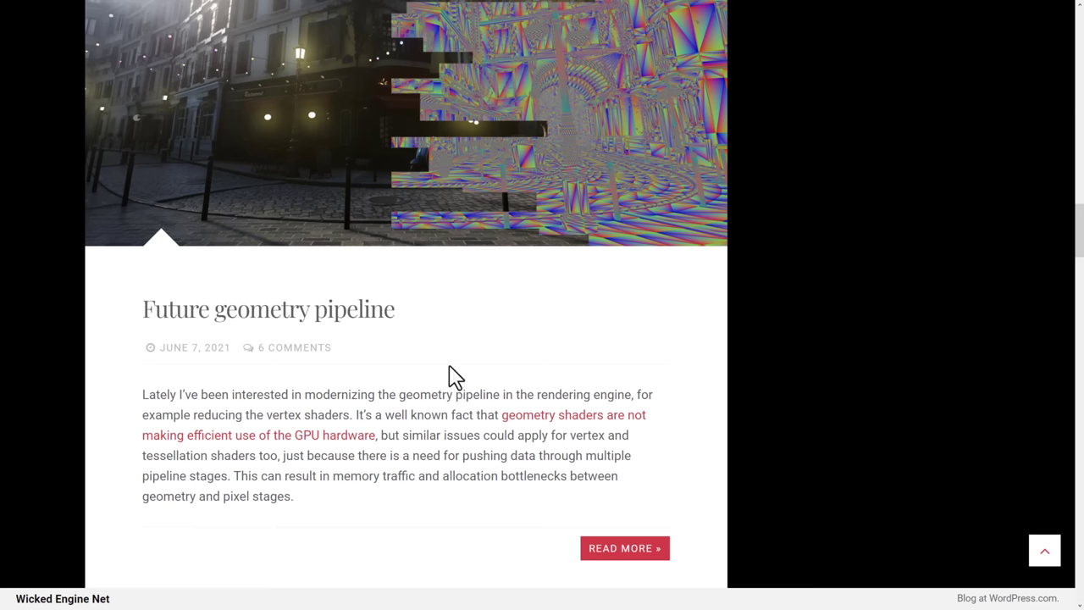
scroll(425, 415, up, 3)
scroll(425, 415, up, 15)
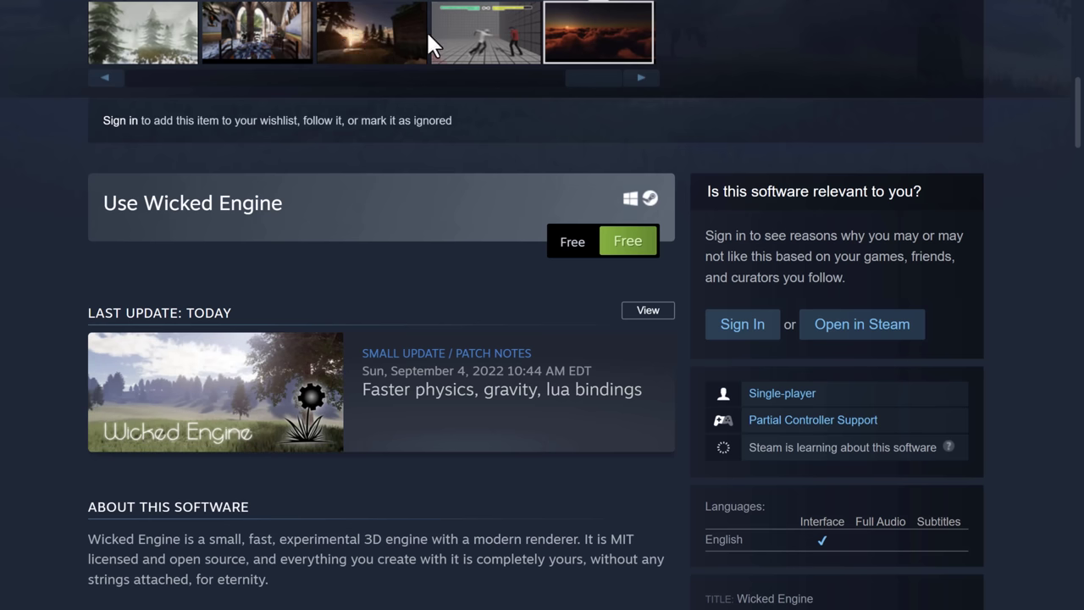
scroll(494, 177, up, 6)
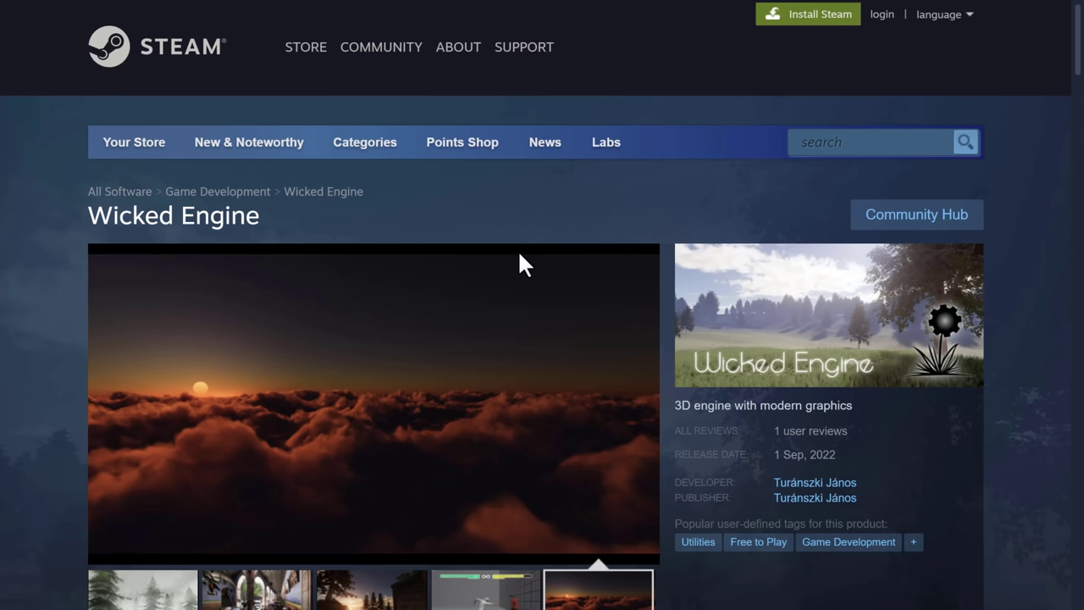
scroll(521, 254, down, 2)
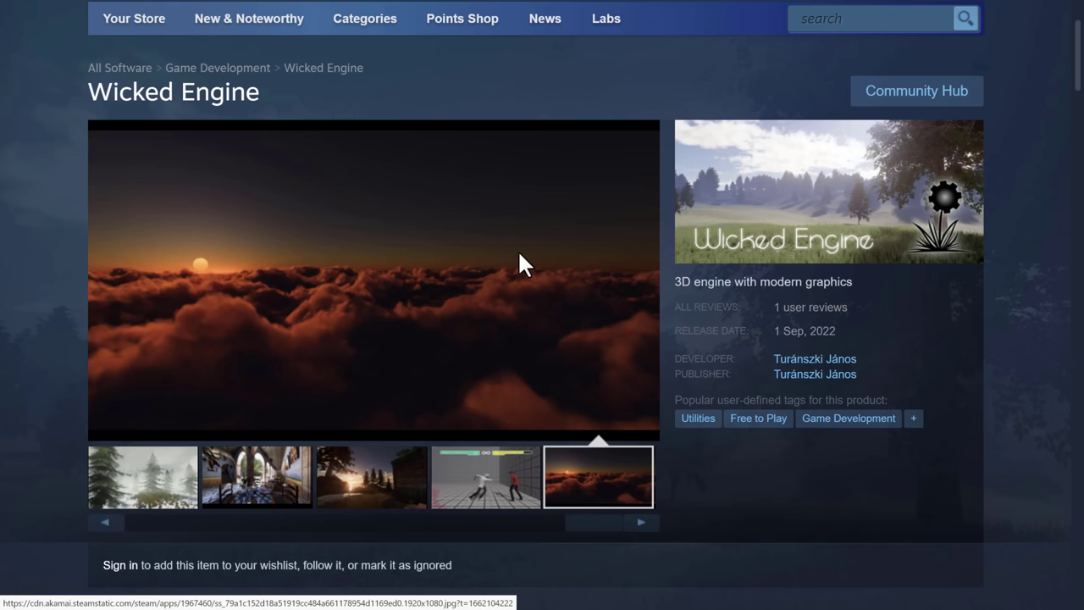
click(292, 471)
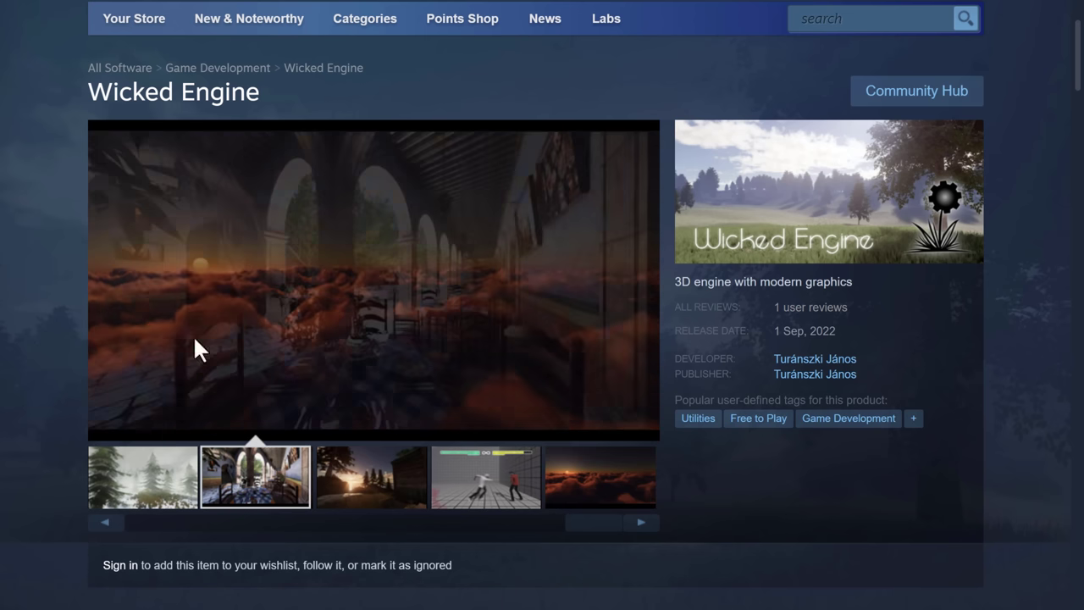